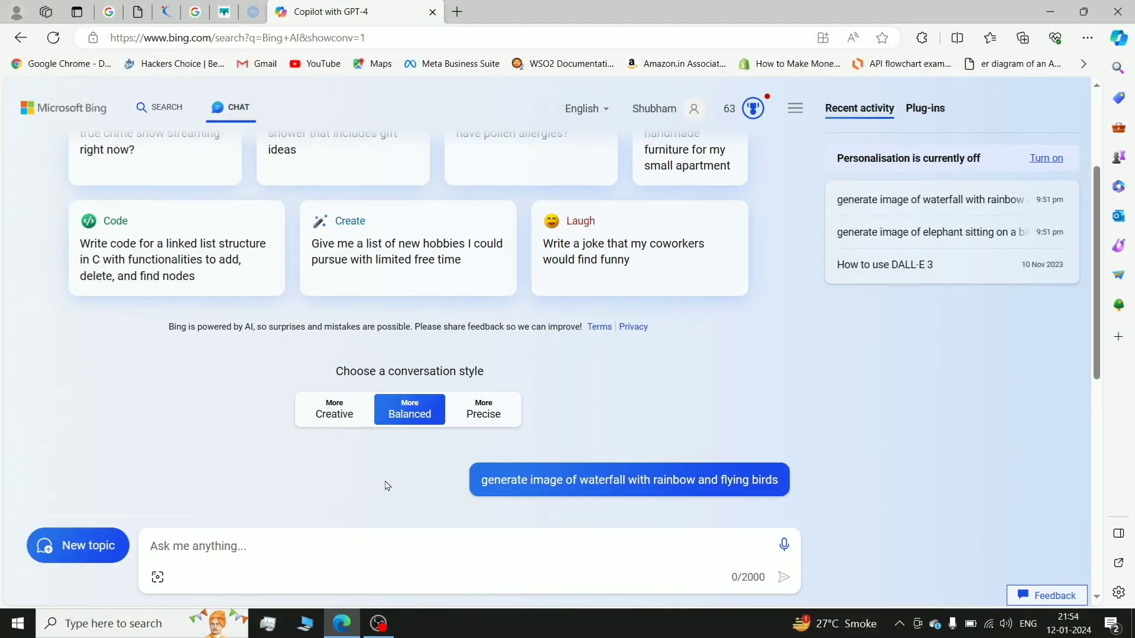
Review the prompt "generate image of waterfall with rainbow and flying birds" and the four images generated from it.
drag(481, 479, 787, 489)
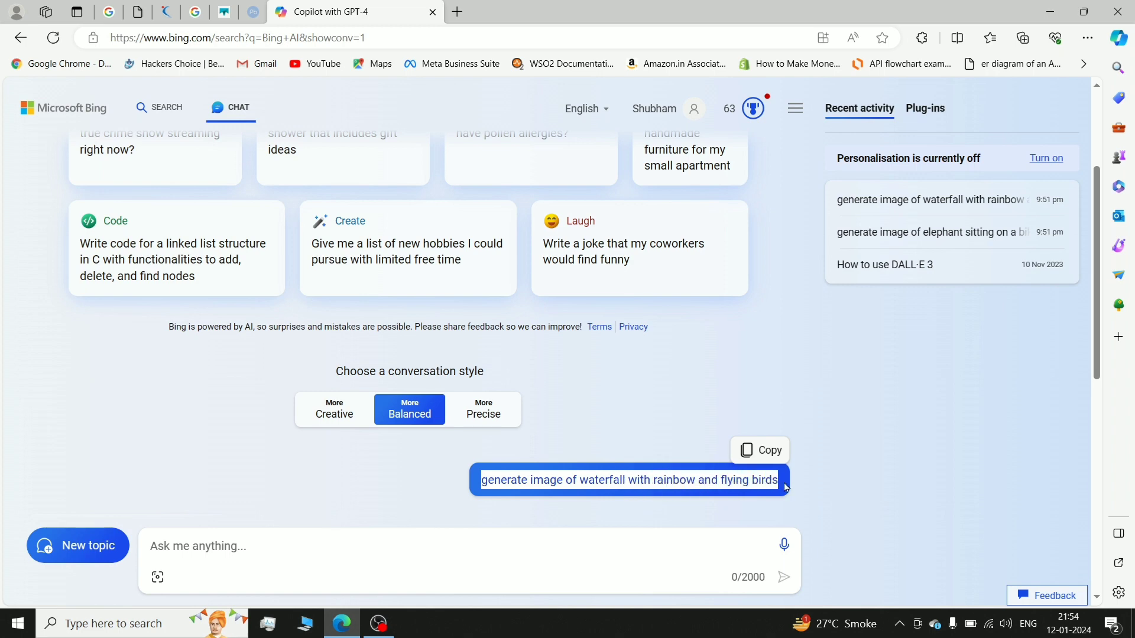
scroll(350, 490, down, 5)
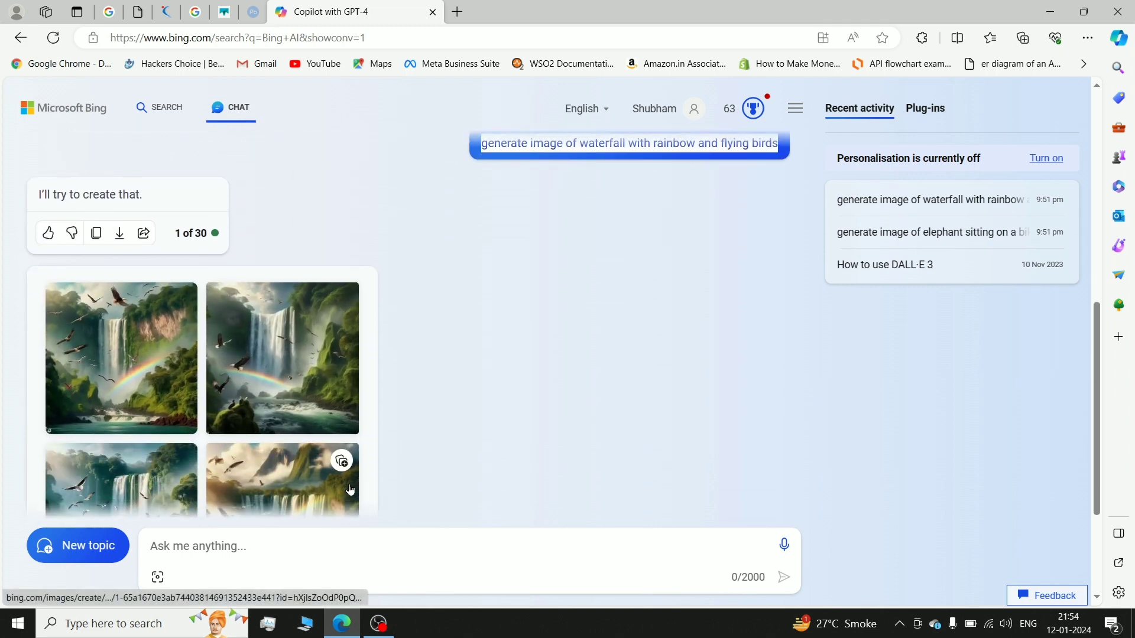
scroll(350, 491, down, 2)
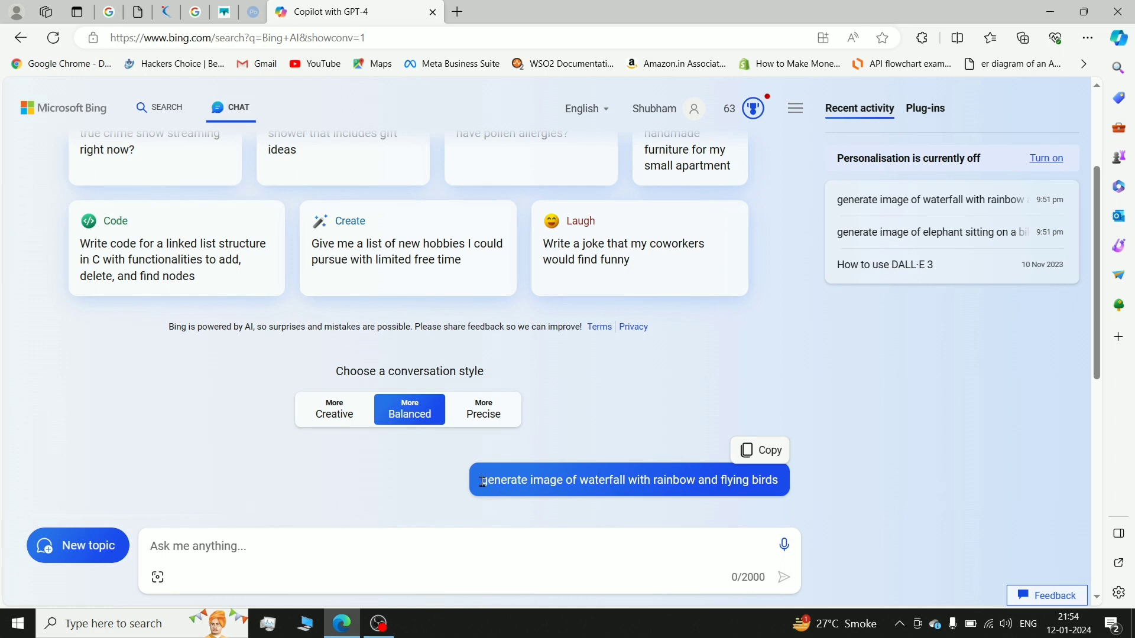
drag(483, 482, 787, 488)
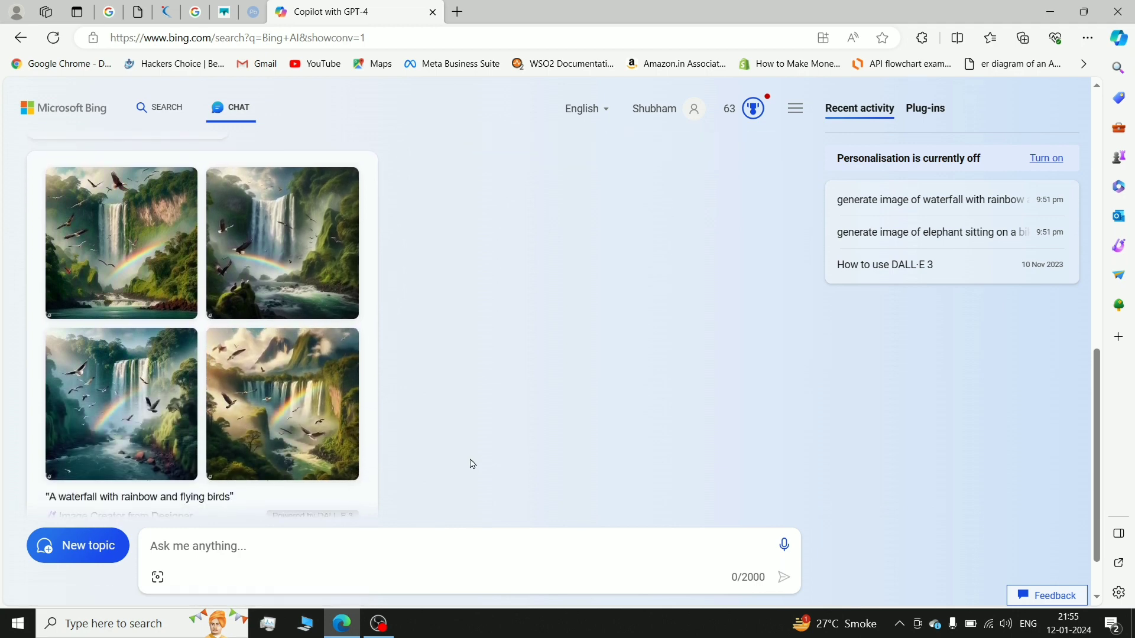
mouse_move(204, 268)
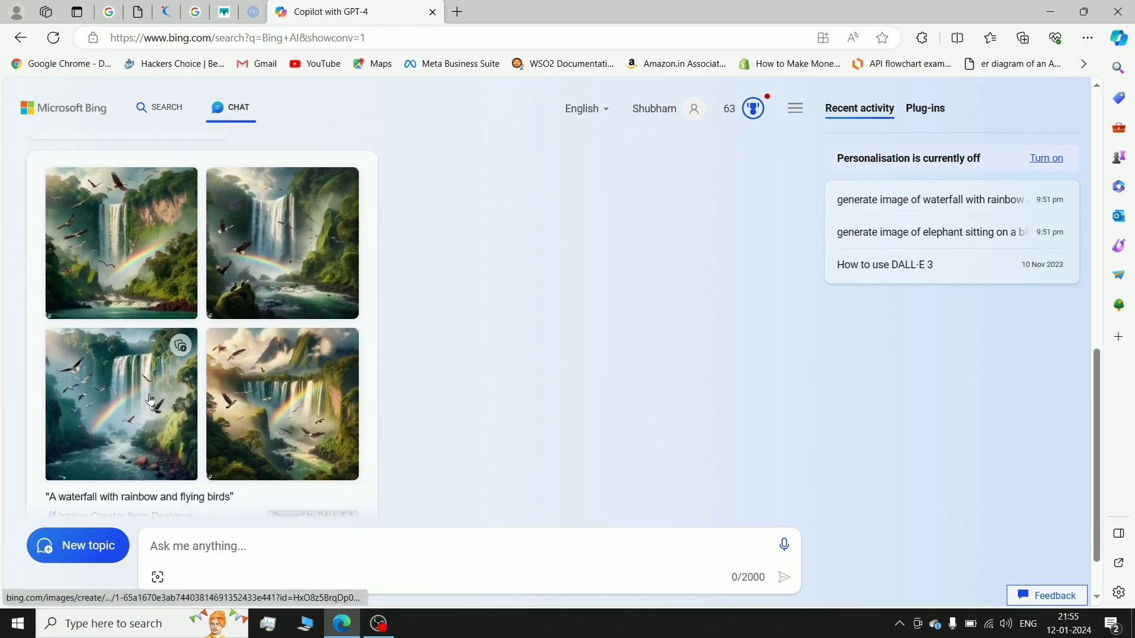
mouse_move(289, 416)
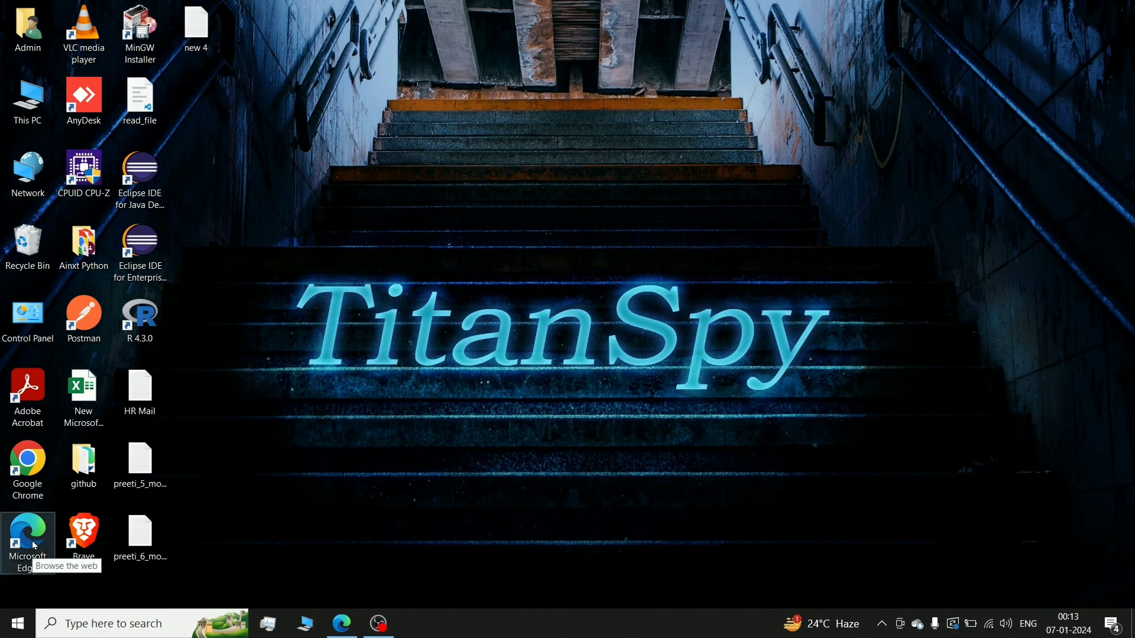
Switch to Microsoft Edge, search the web for "bing ai" and open the Bing Chat result.
click(340, 634)
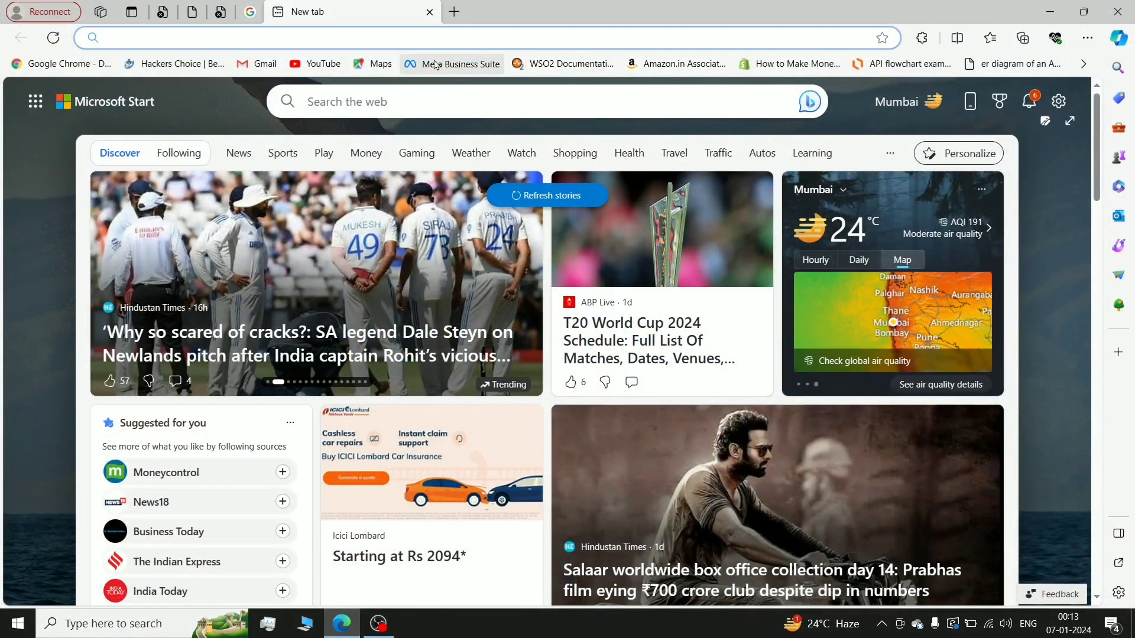
click(318, 39)
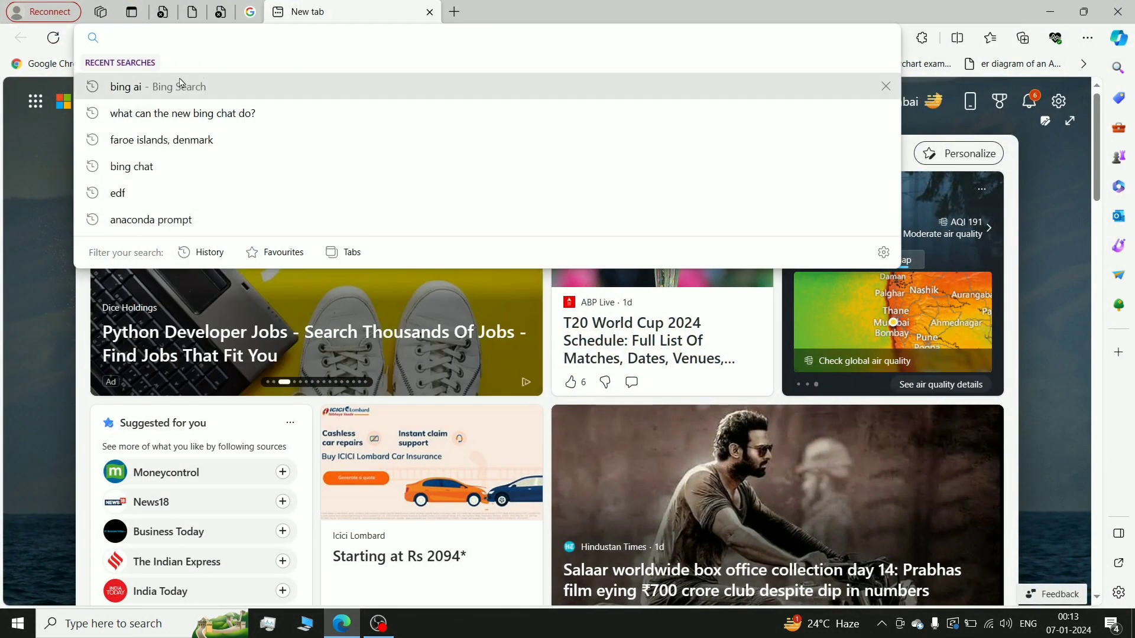
click(180, 86)
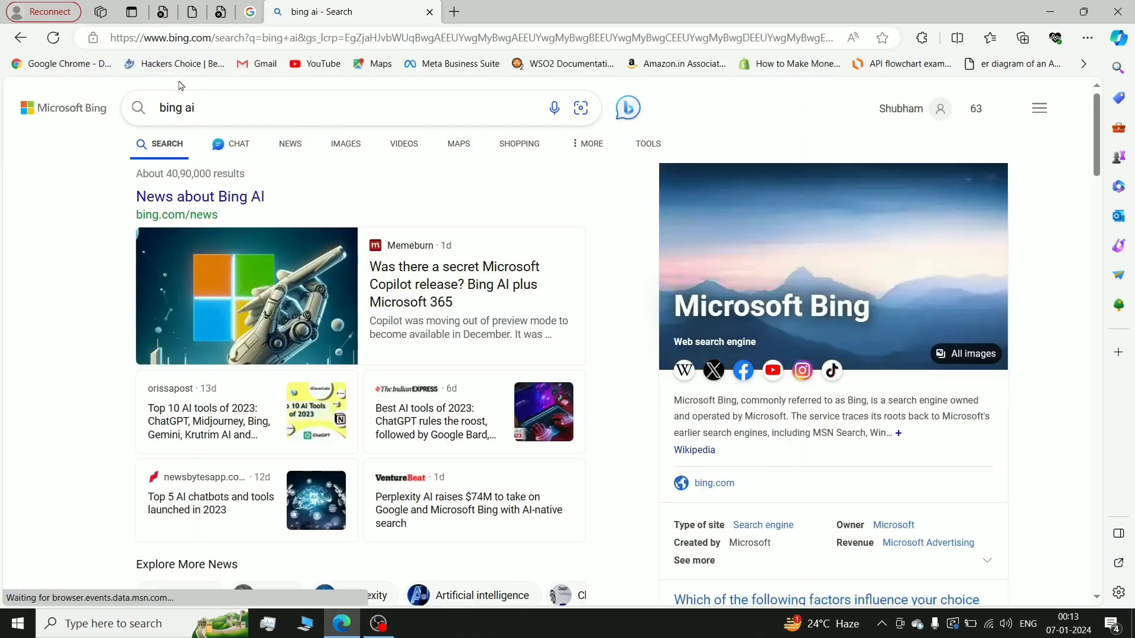
scroll(291, 277, down, 5)
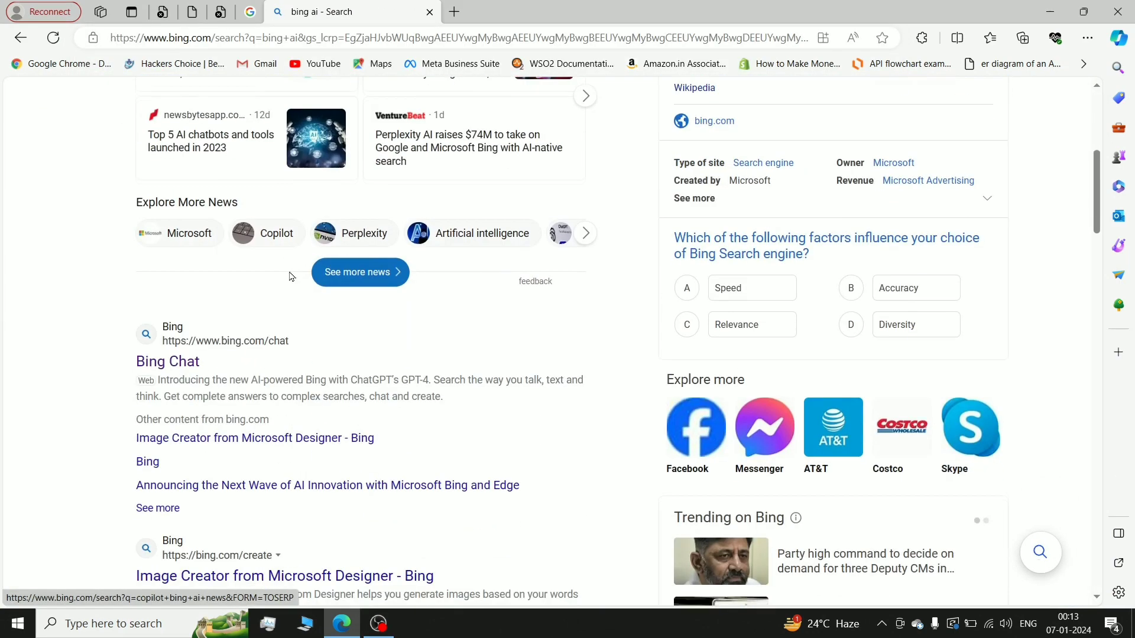
click(173, 370)
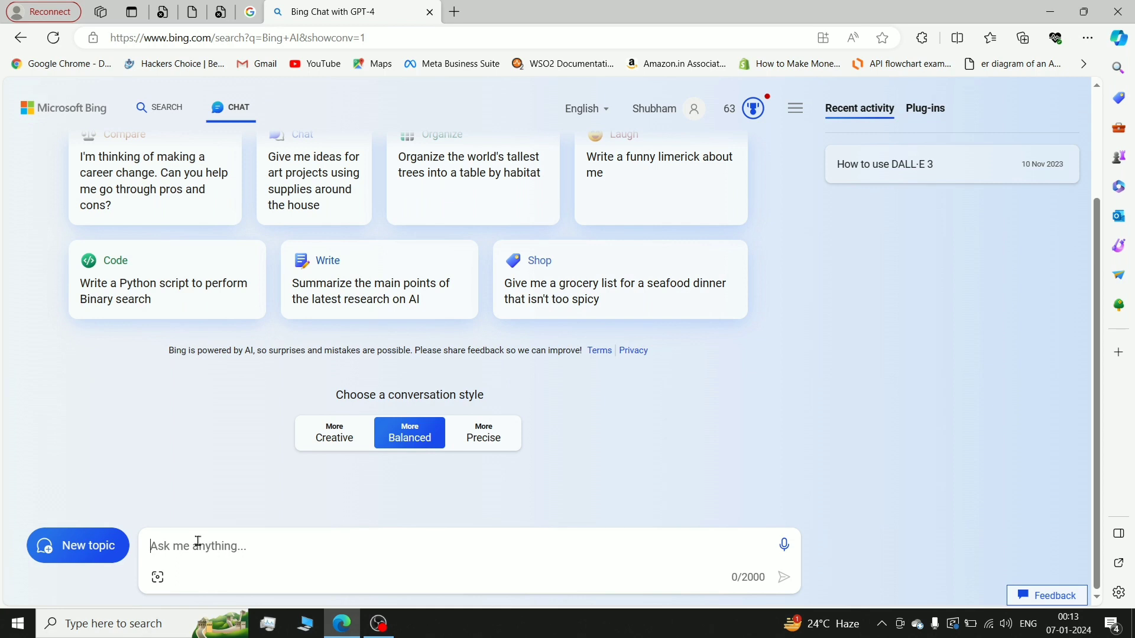
Send the chat prompt "generate image of elephant sitting on a bike".
text(generate)
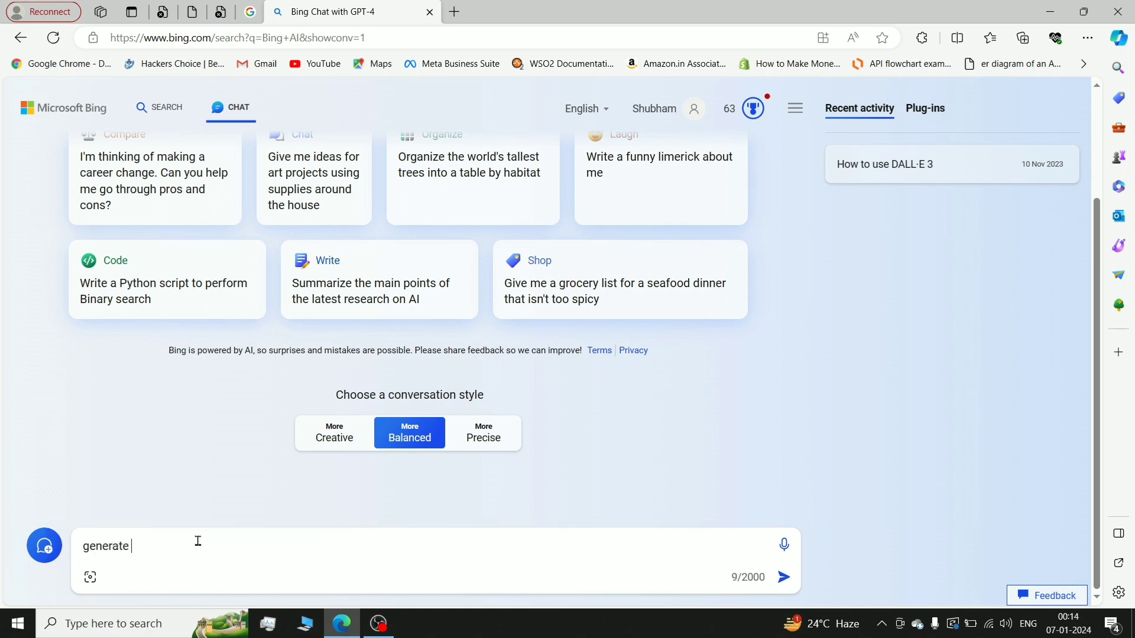
text(erate)
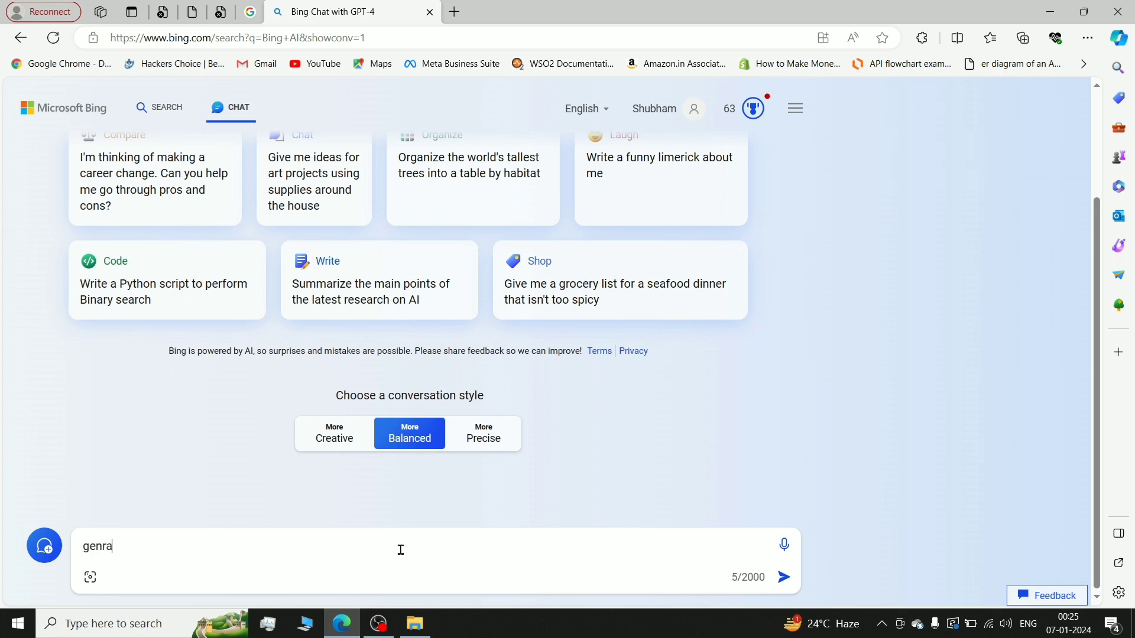
key(BackSpace)
key(BackSpace)
key(BackSpace)
key(BackSpace)
key(BackSpace)
text(erate )
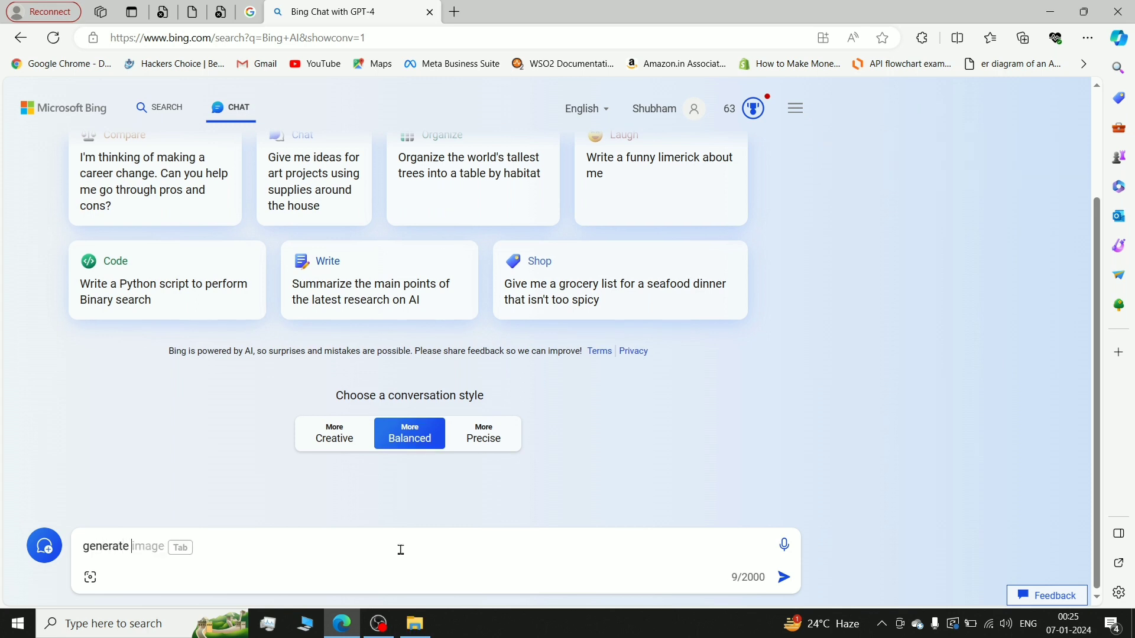
text(image of ele)
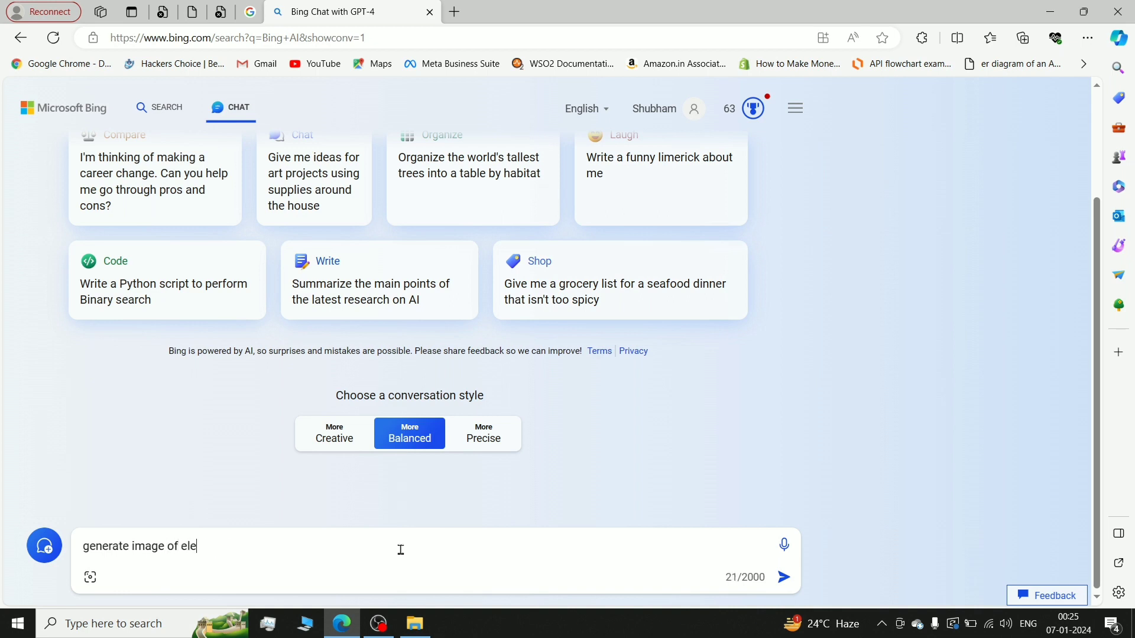
text(phant sit)
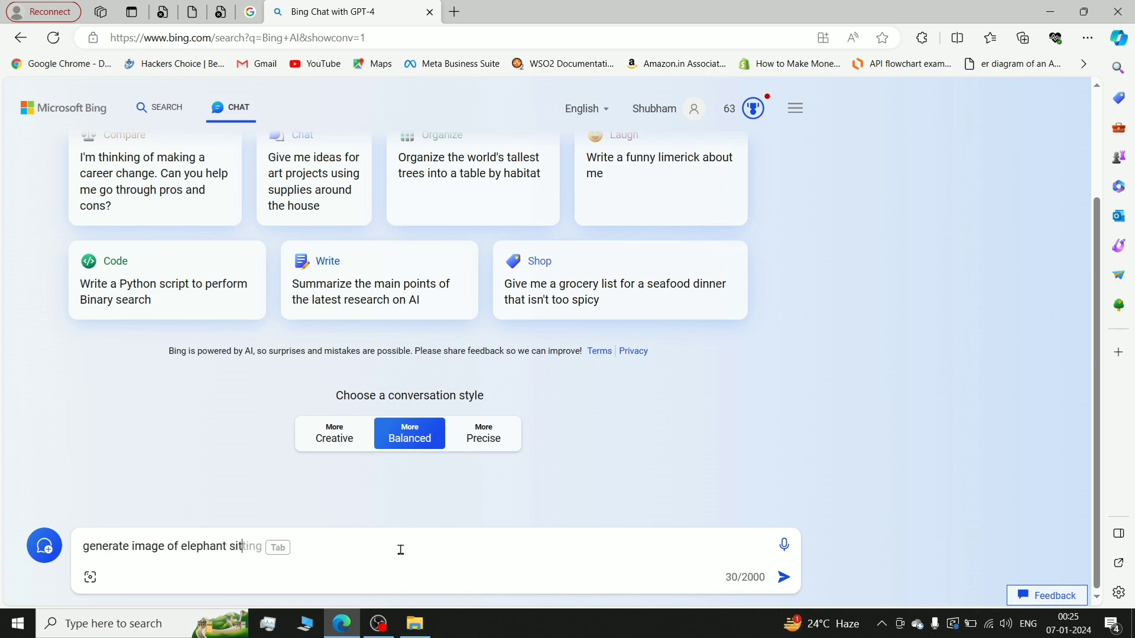
text(ting on a bike)
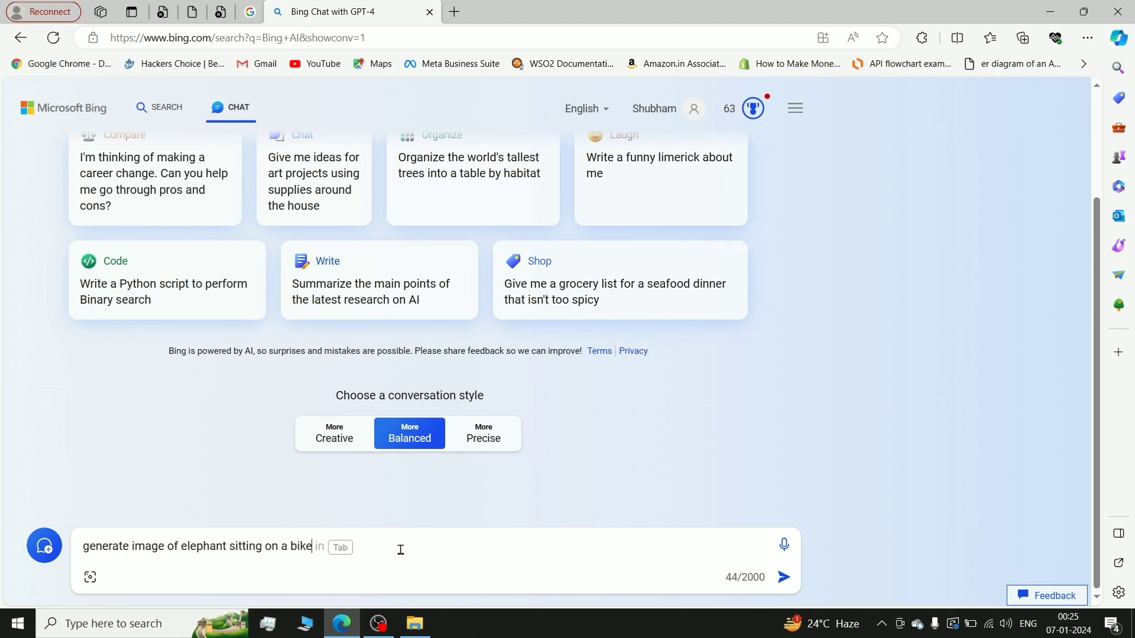
key(Return)
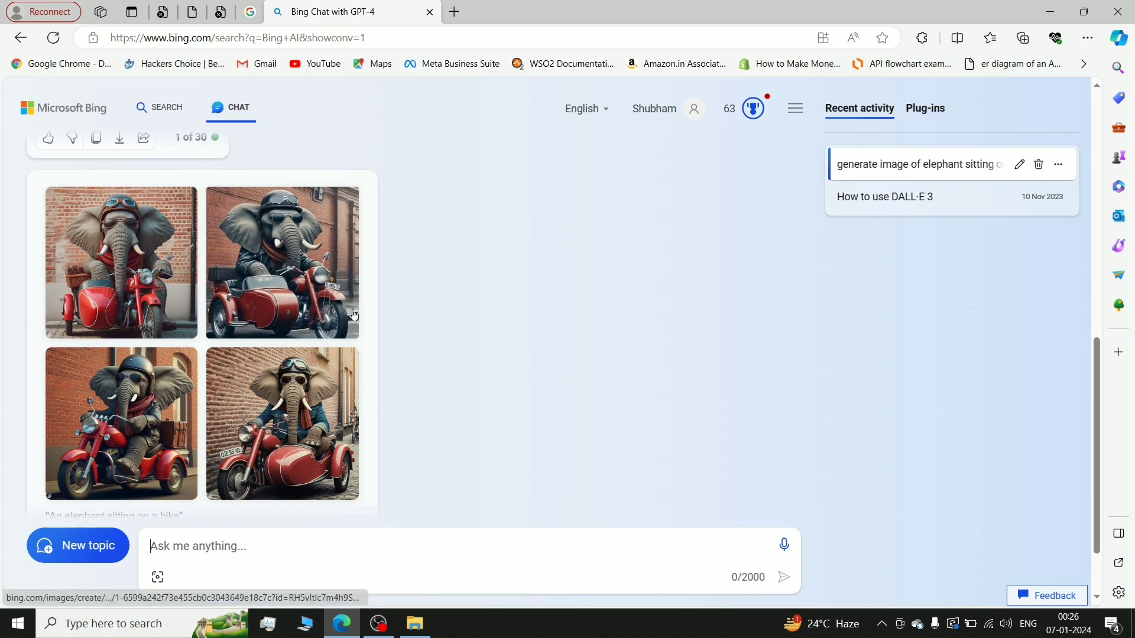
View the first generated elephant image in its own browser tab and close that tab.
right_click(113, 256)
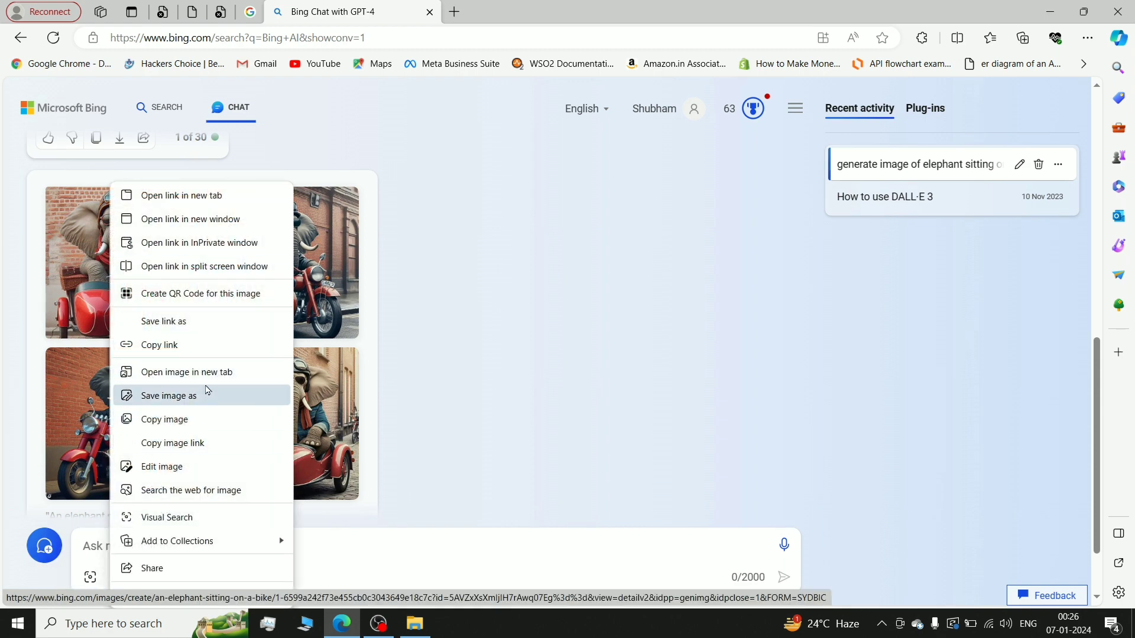
click(197, 372)
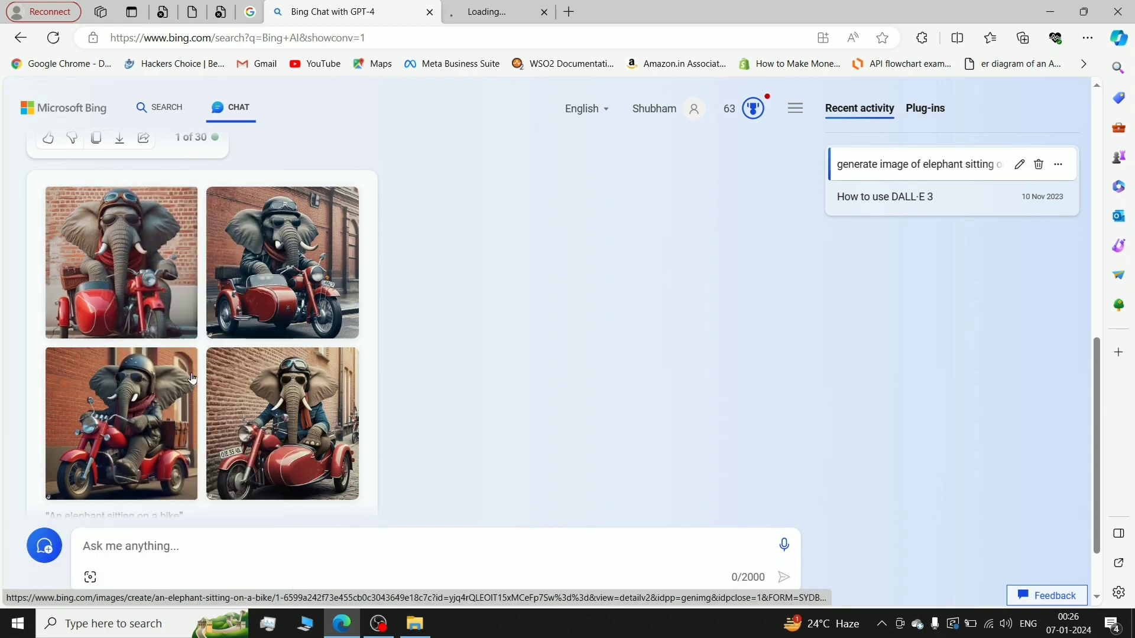
click(497, 12)
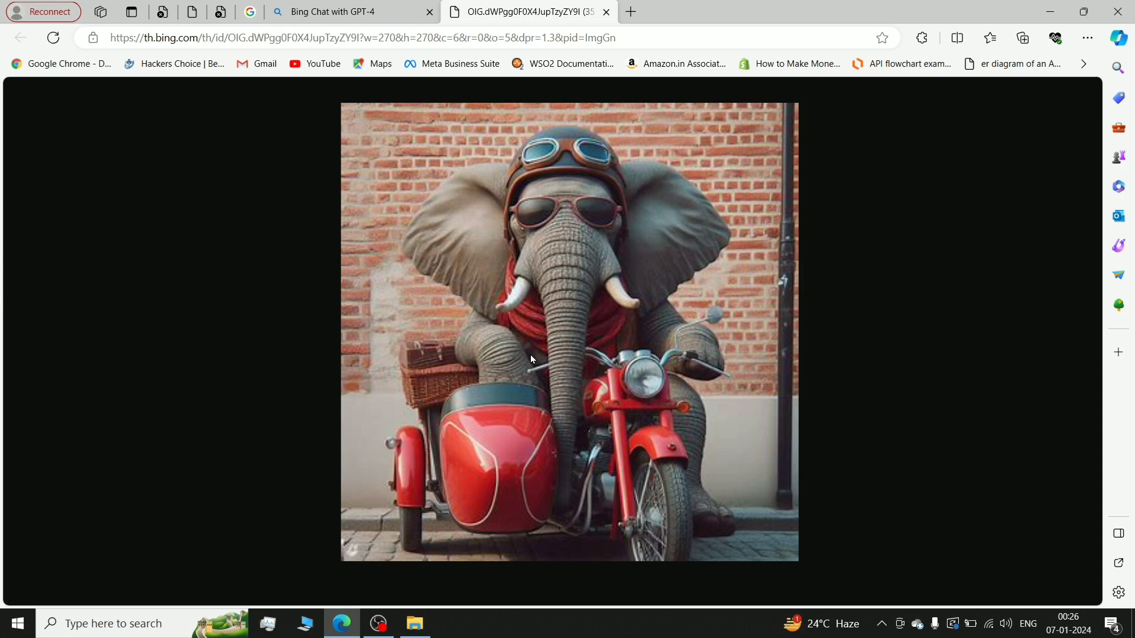
click(606, 13)
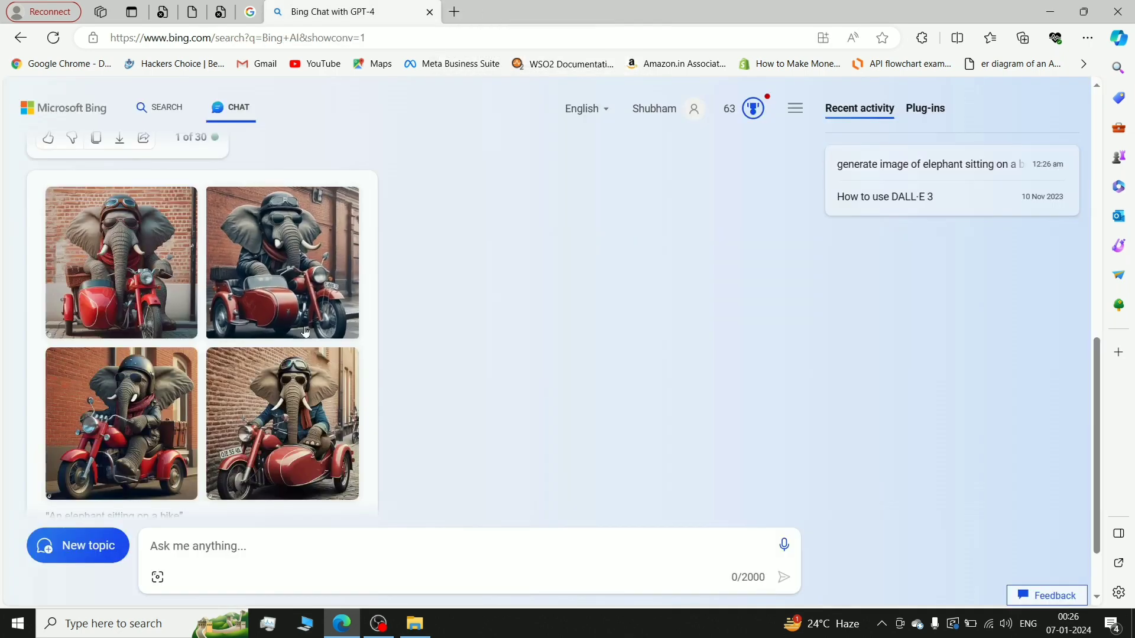
View the second elephant image enlarged in its own browser tab, compare it with the chat results, and close its tab.
right_click(302, 276)
click(396, 374)
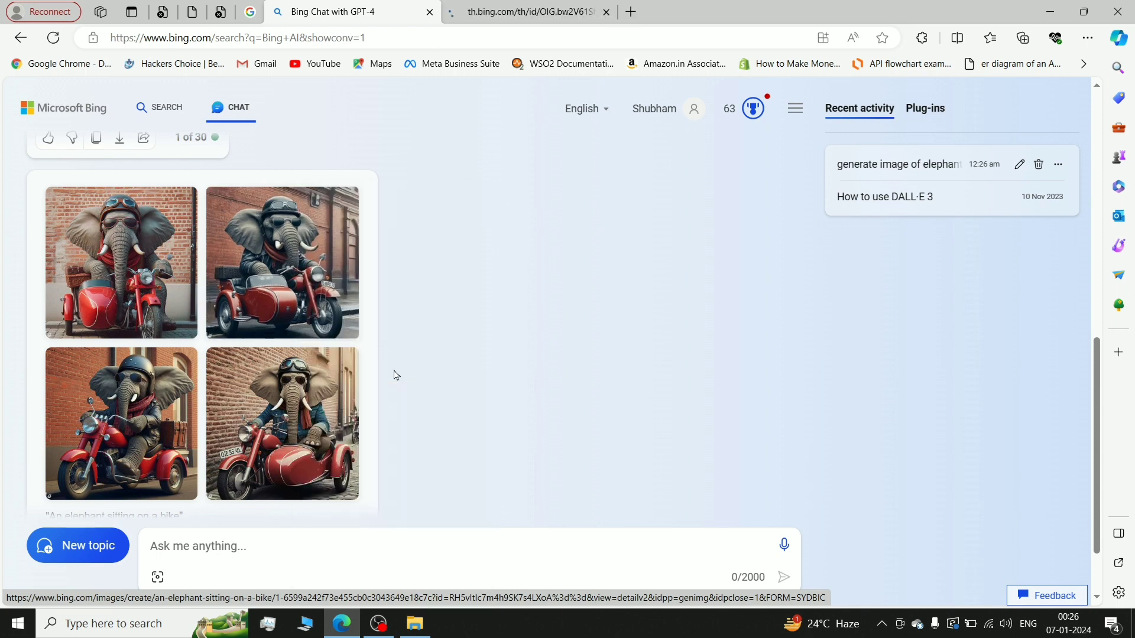
click(527, 12)
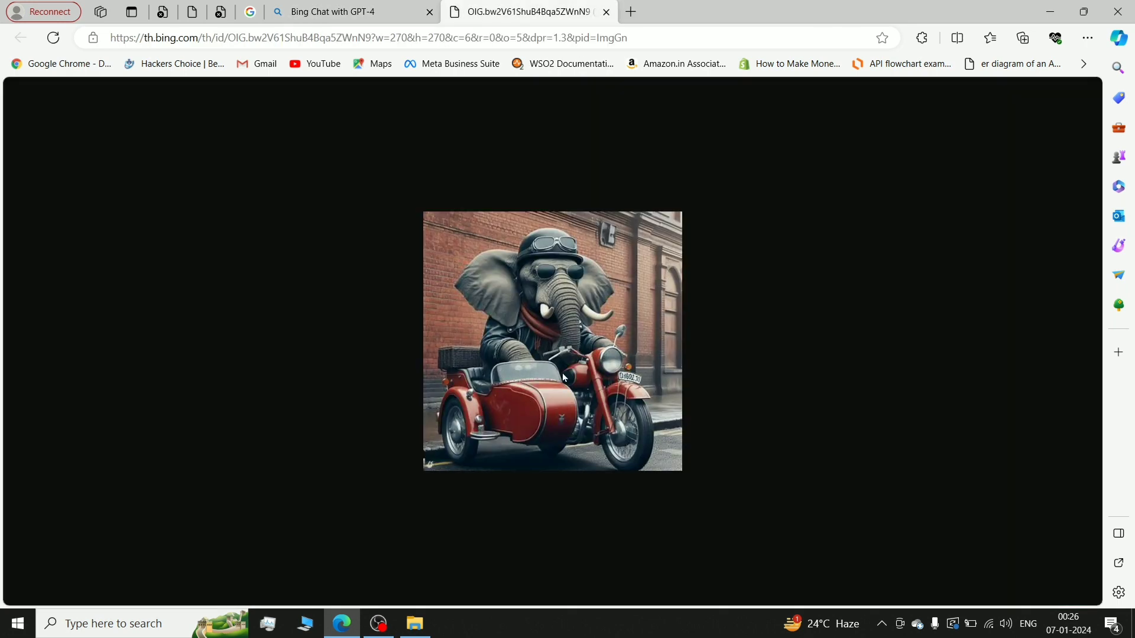
scroll(564, 379, up, 3)
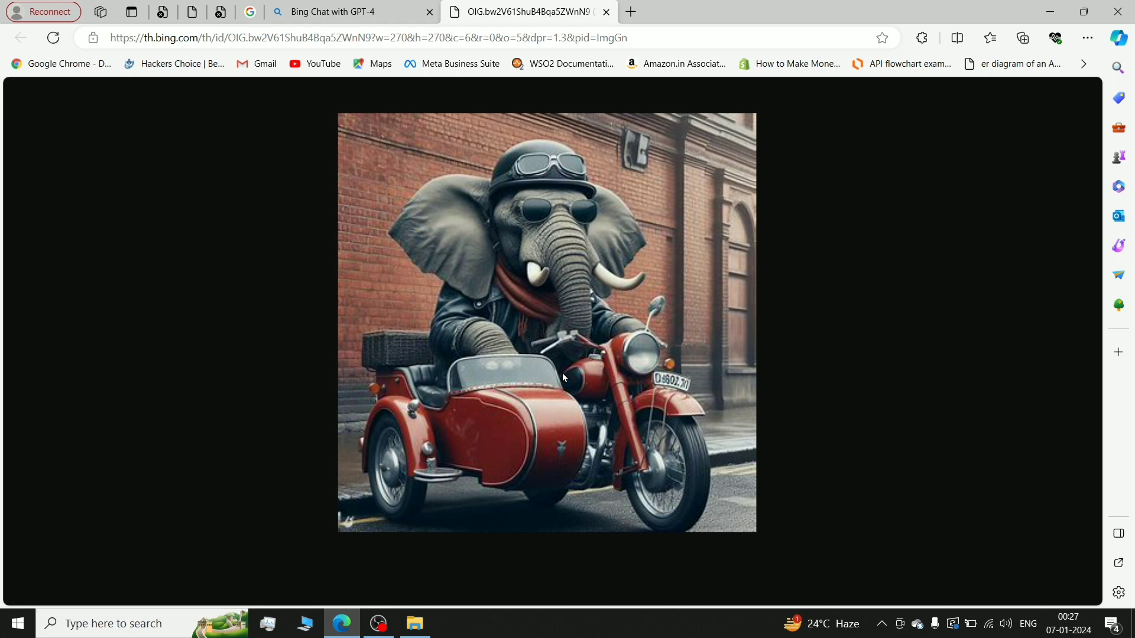
click(349, 12)
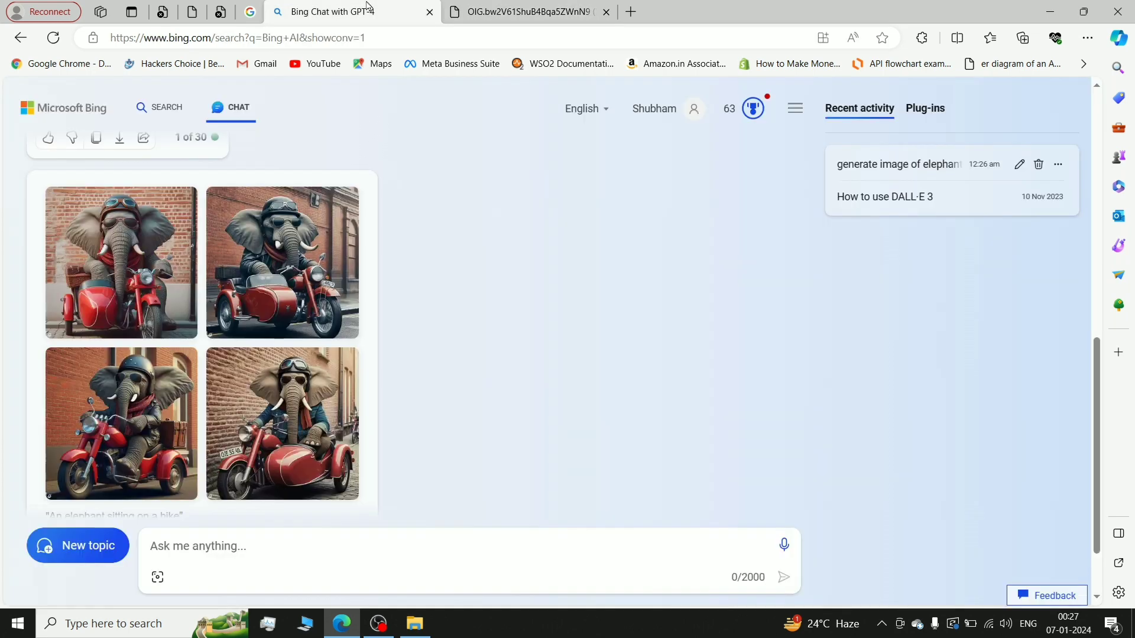
scroll(354, 440, down, 2)
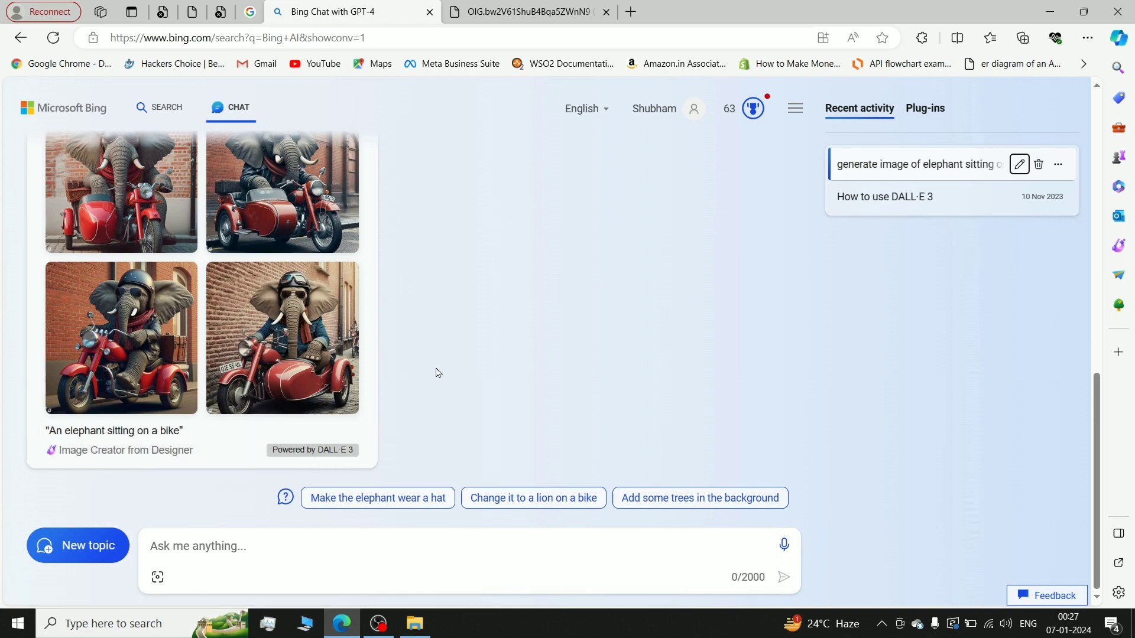
click(514, 9)
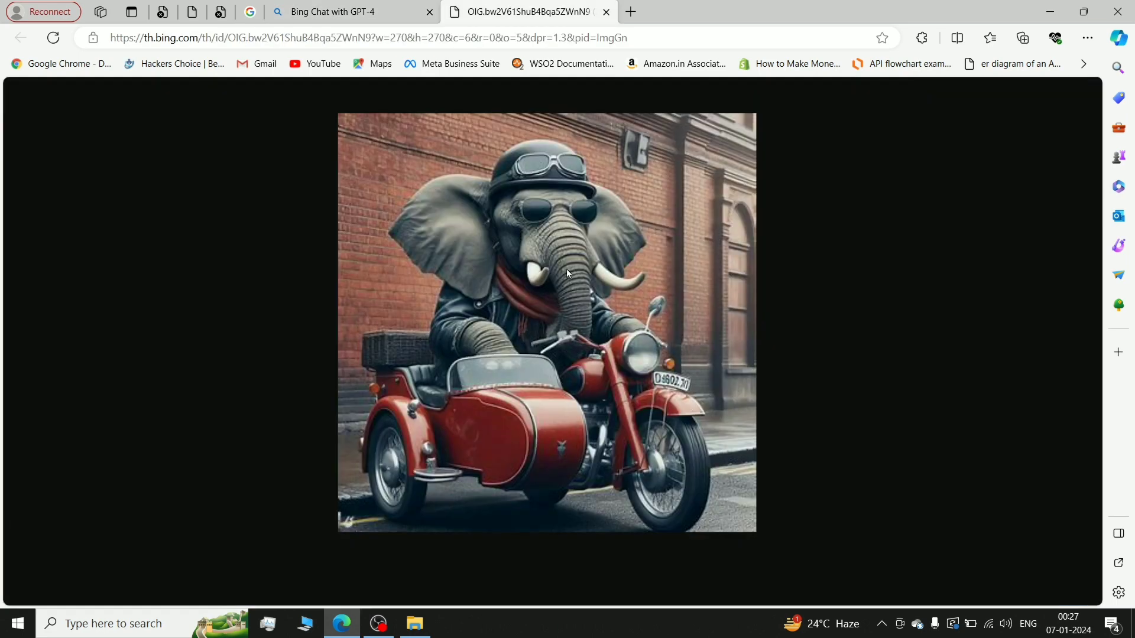
click(606, 12)
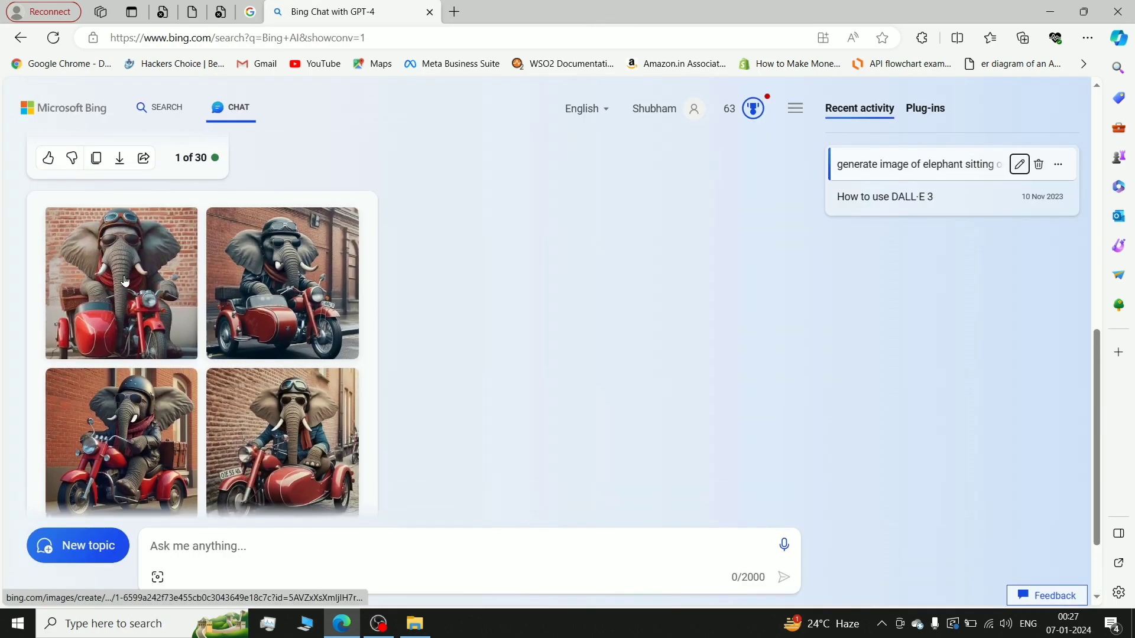
Open the third elephant image, with the helmet and rear luggage case, in its own browser tab and inspect it enlarged and at original size.
right_click(126, 281)
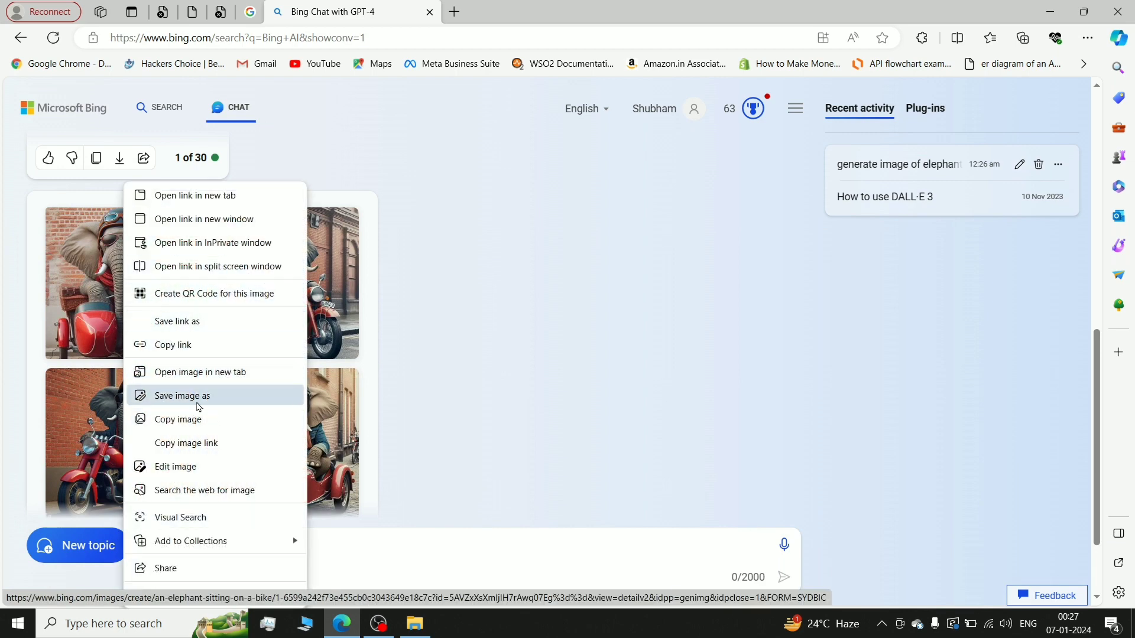
click(425, 353)
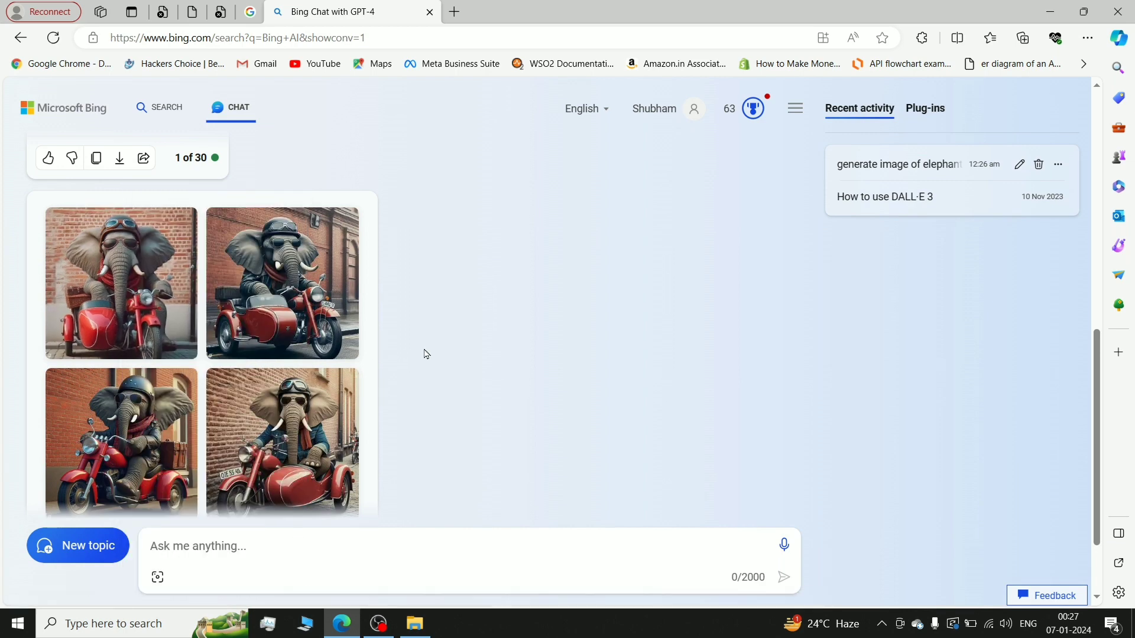
scroll(426, 353, down, 2)
right_click(152, 295)
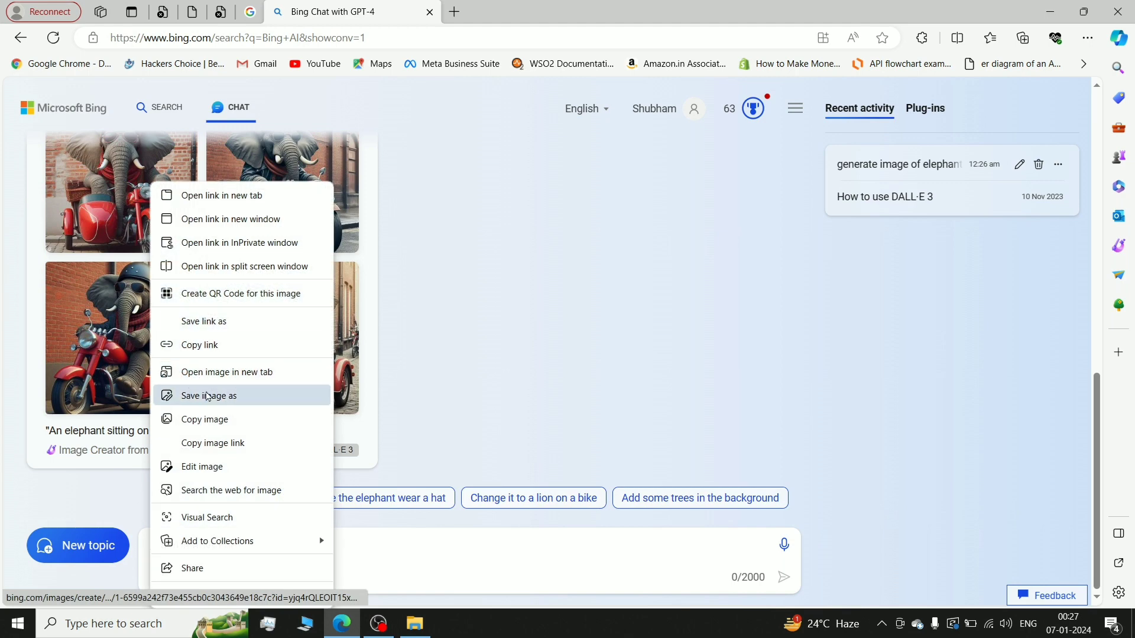
click(247, 373)
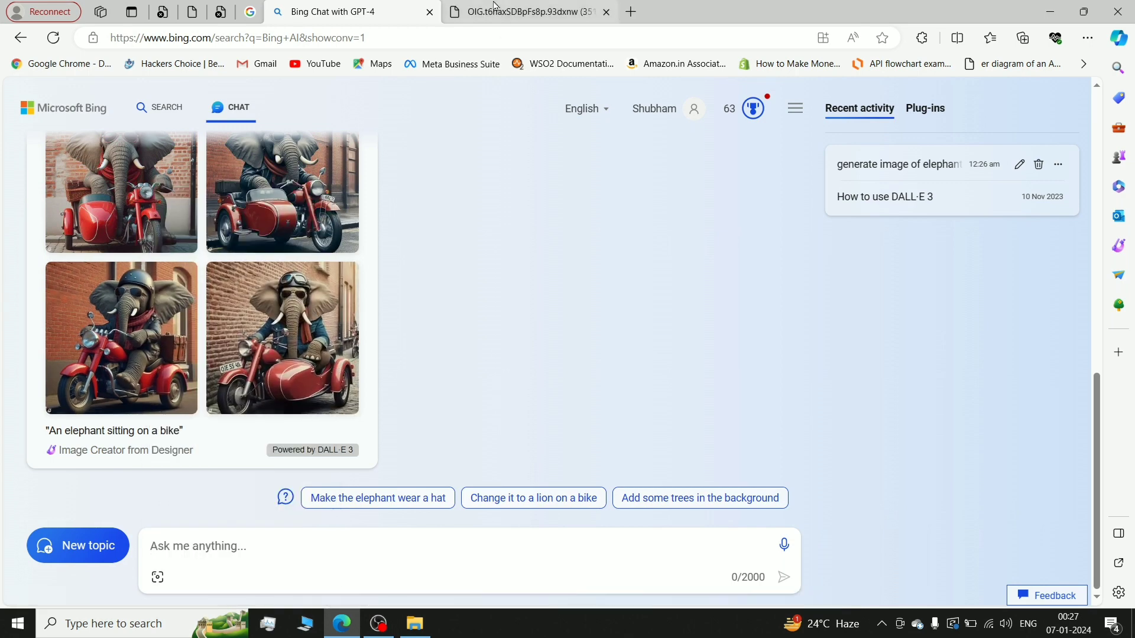
click(488, 9)
click(583, 345)
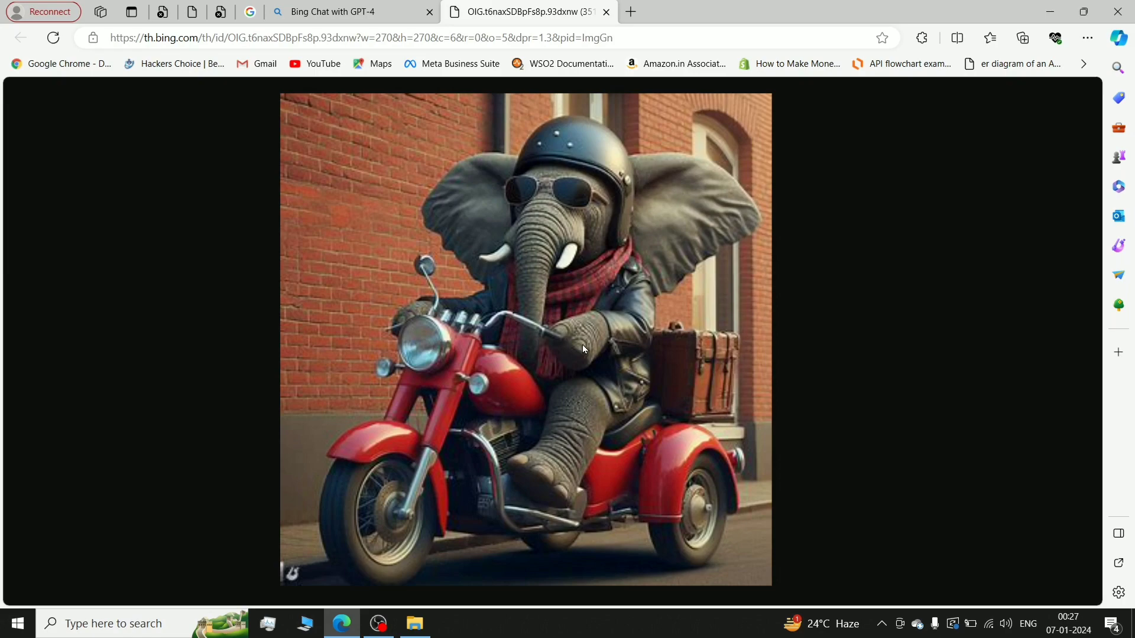
click(583, 346)
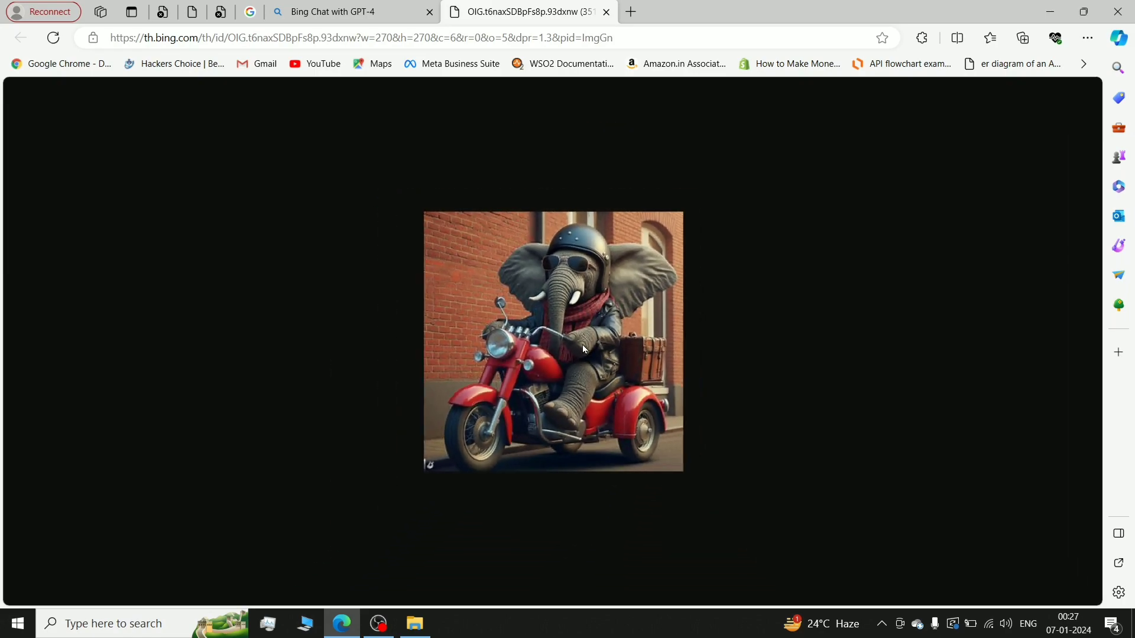
Close the third elephant image's tab and return to the chat message box.
click(607, 11)
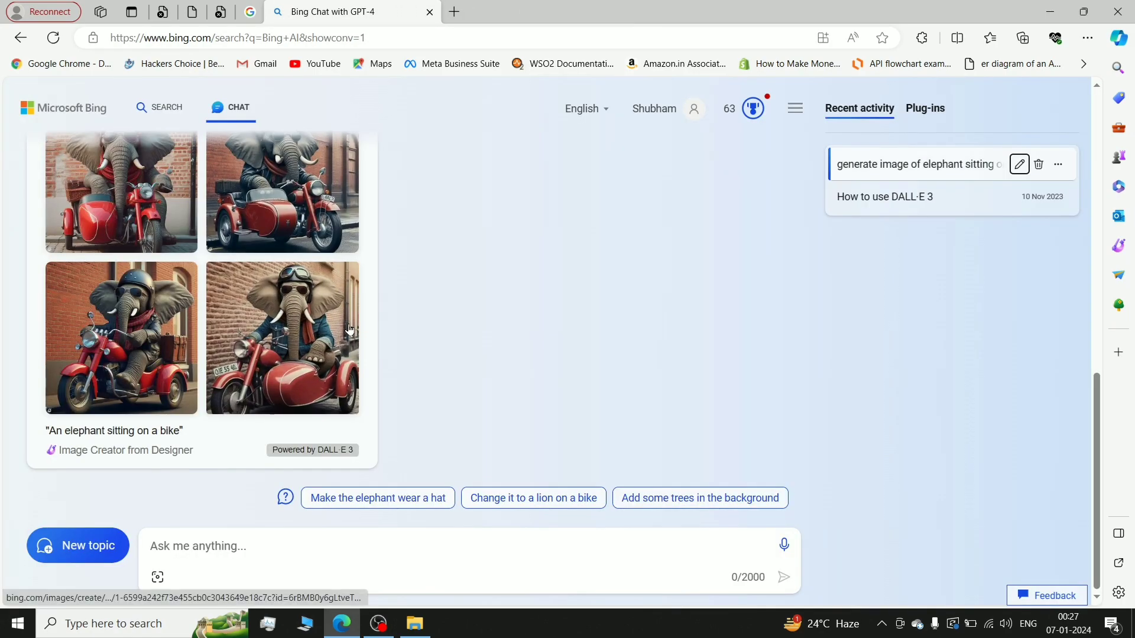
click(221, 544)
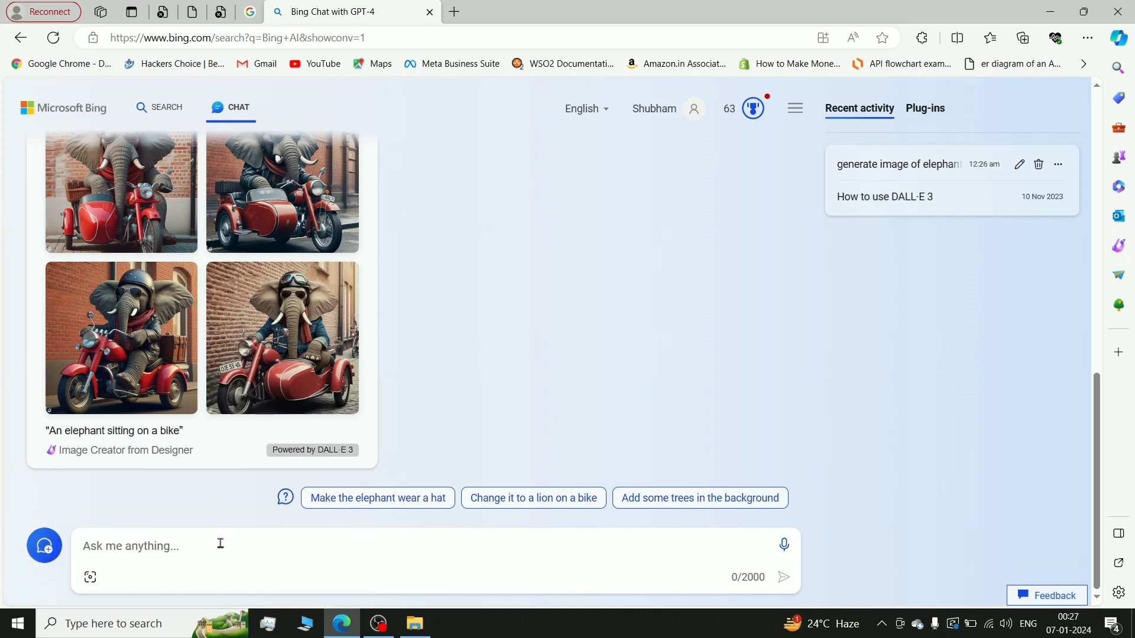
text(avoi)
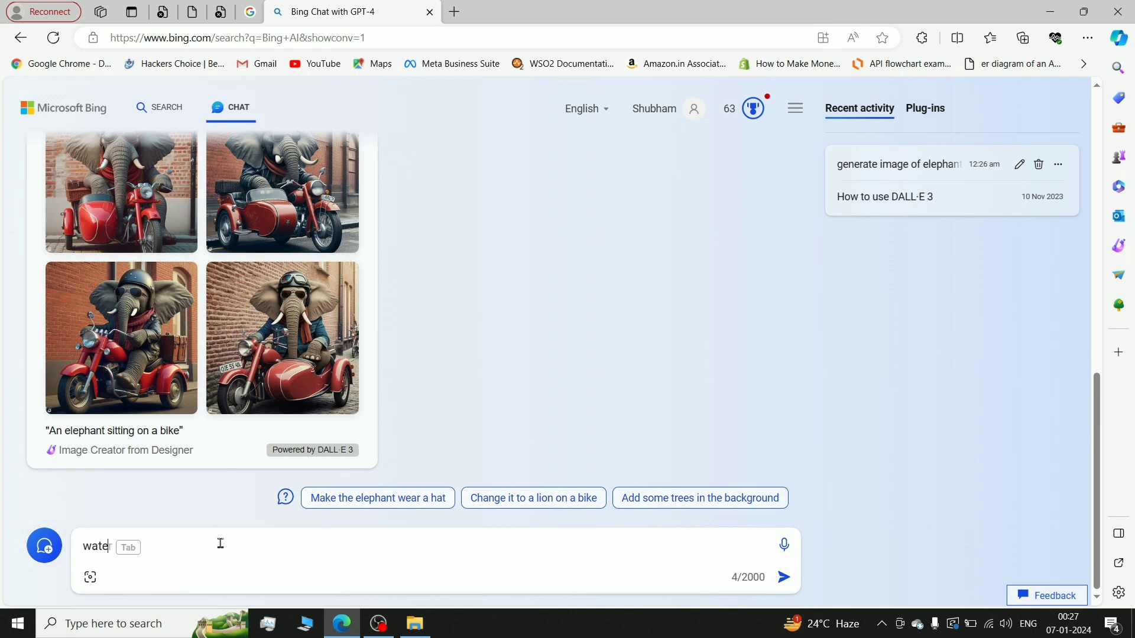
key(BackSpace)
key(BackSpace)
key(BackSpace)
key(BackSpace)
Send the chat prompt "generate image of waterfall with rainbow".
text(genera)
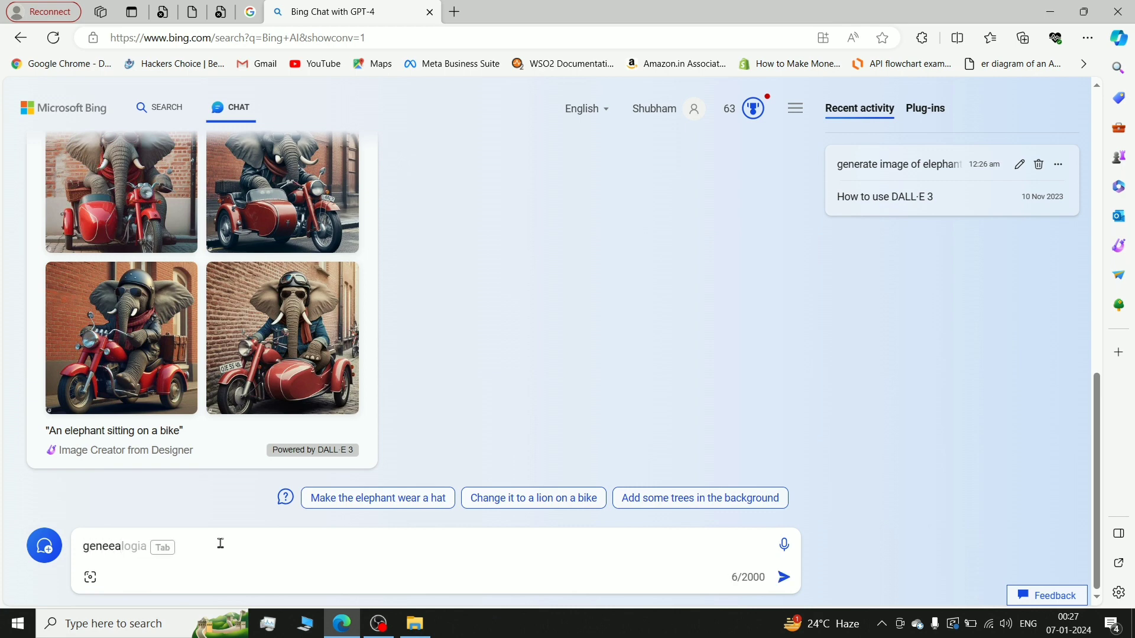
key(BackSpace)
key(BackSpace)
text(r)
key(Tab)
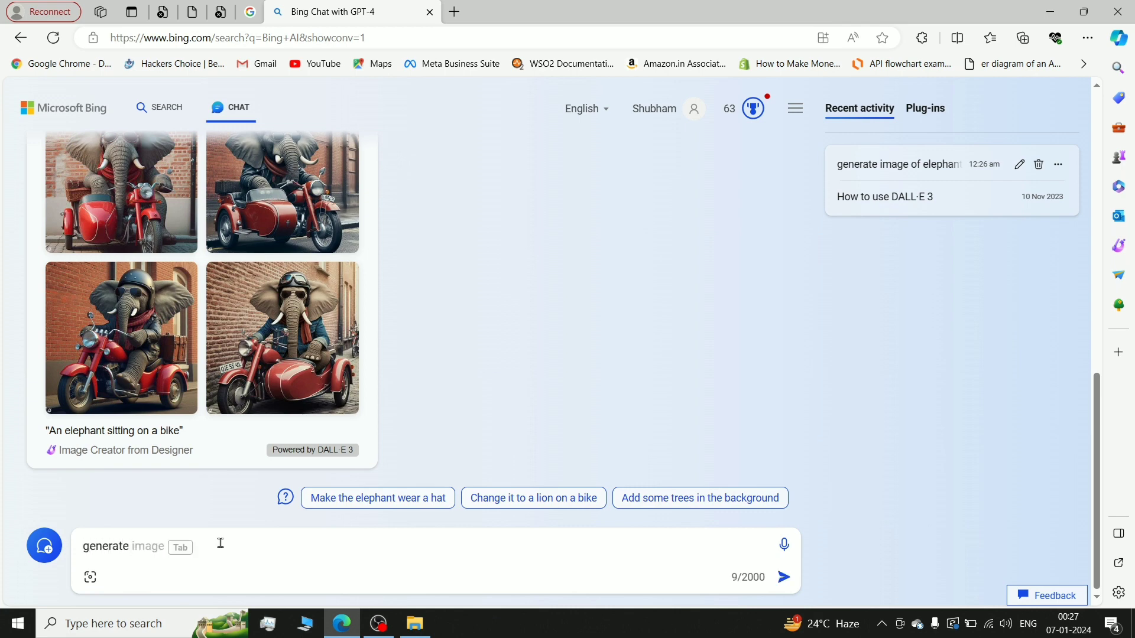
key(Tab)
text(of waterfal)
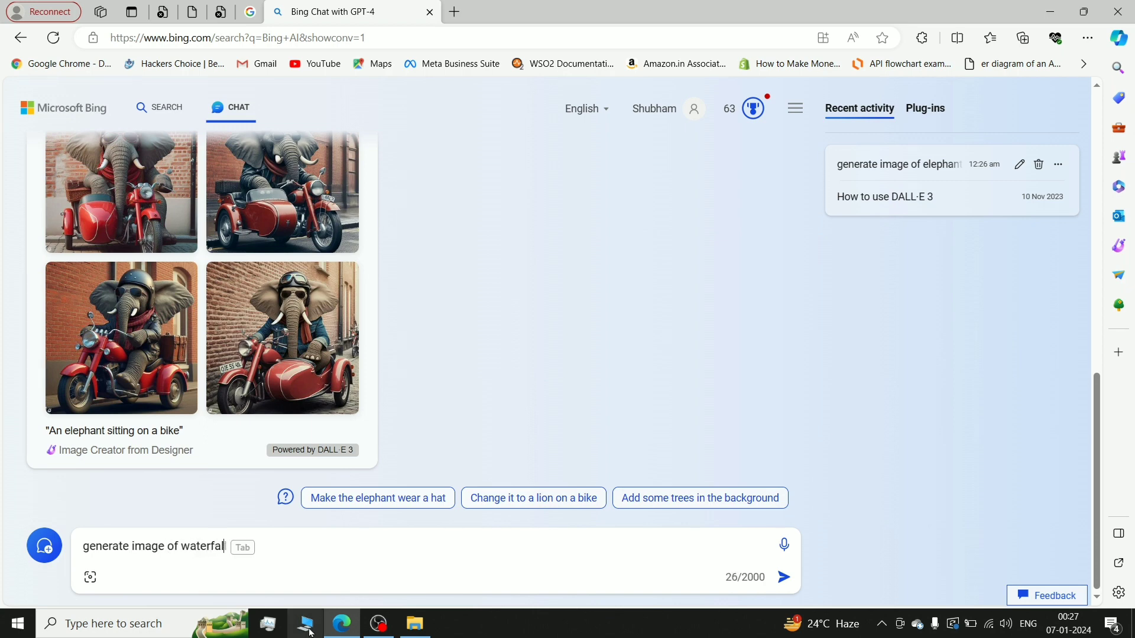
text(l with )
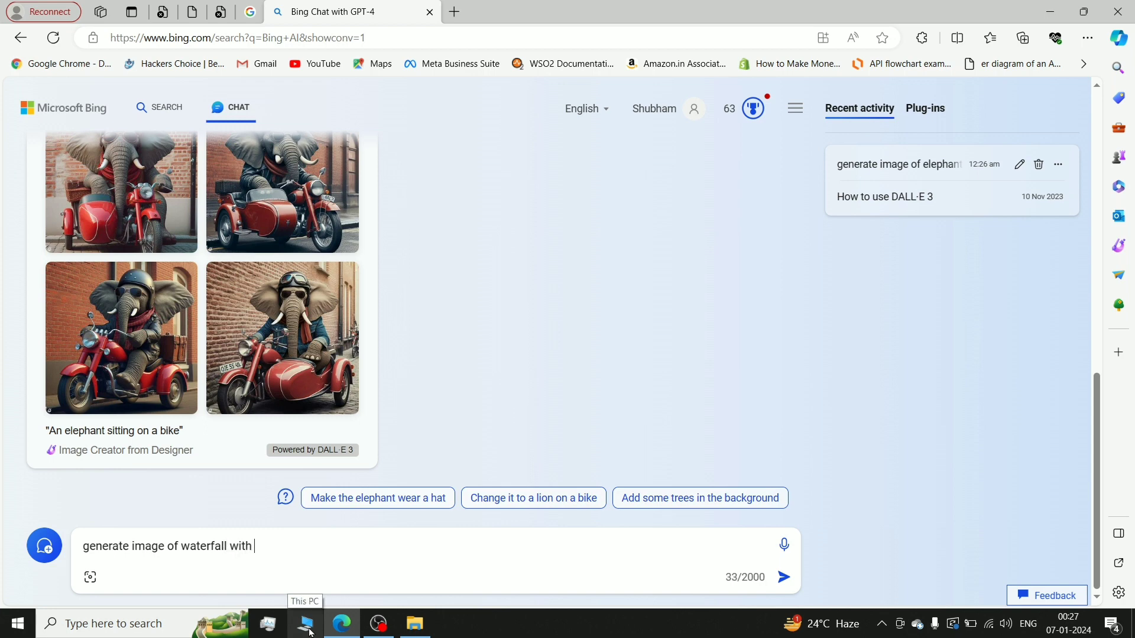
text(rainbow and fly)
key(BackSpace)
key(BackSpace)
key(BackSpace)
key(BackSpace)
key(BackSpace)
key(BackSpace)
key(BackSpace)
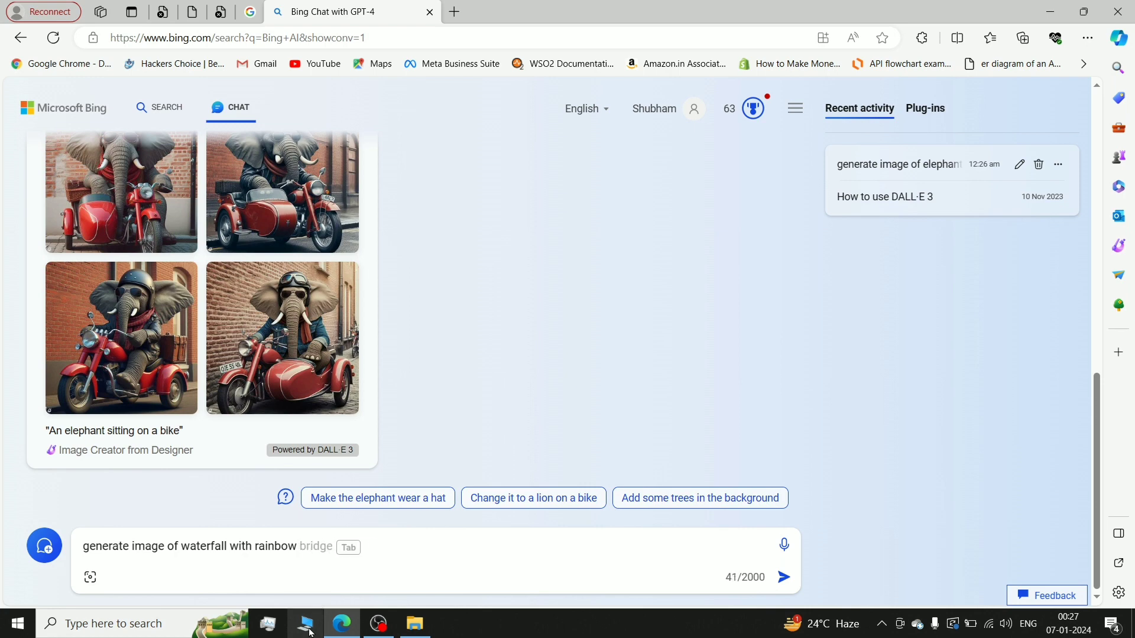
key(Return)
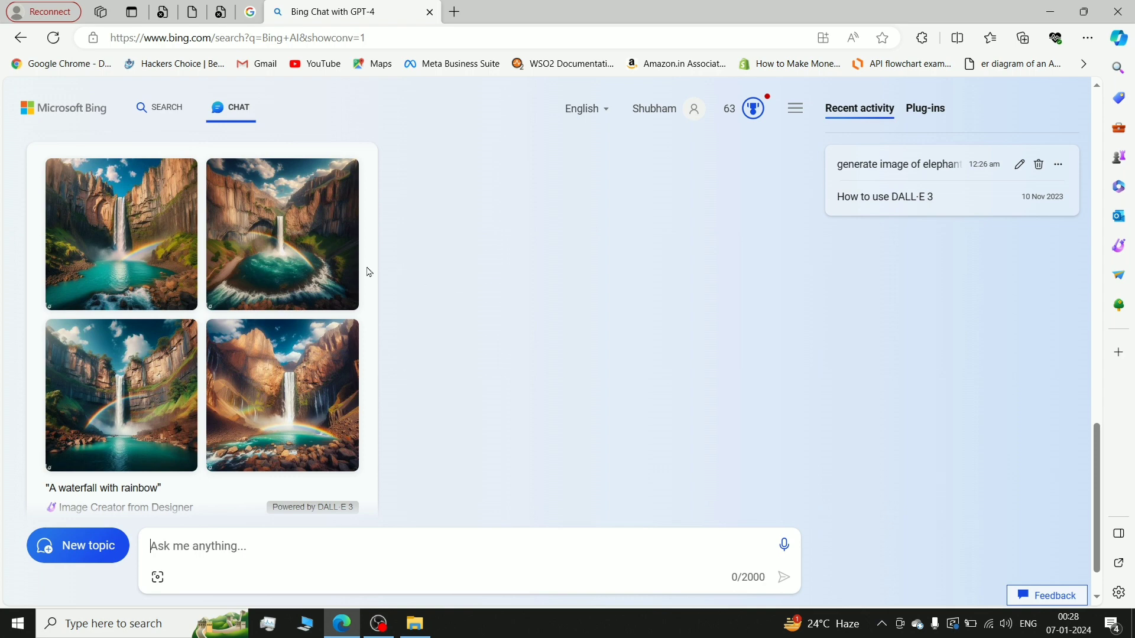
View the third waterfall image enlarged in its own browser tab and close that tab.
right_click(148, 395)
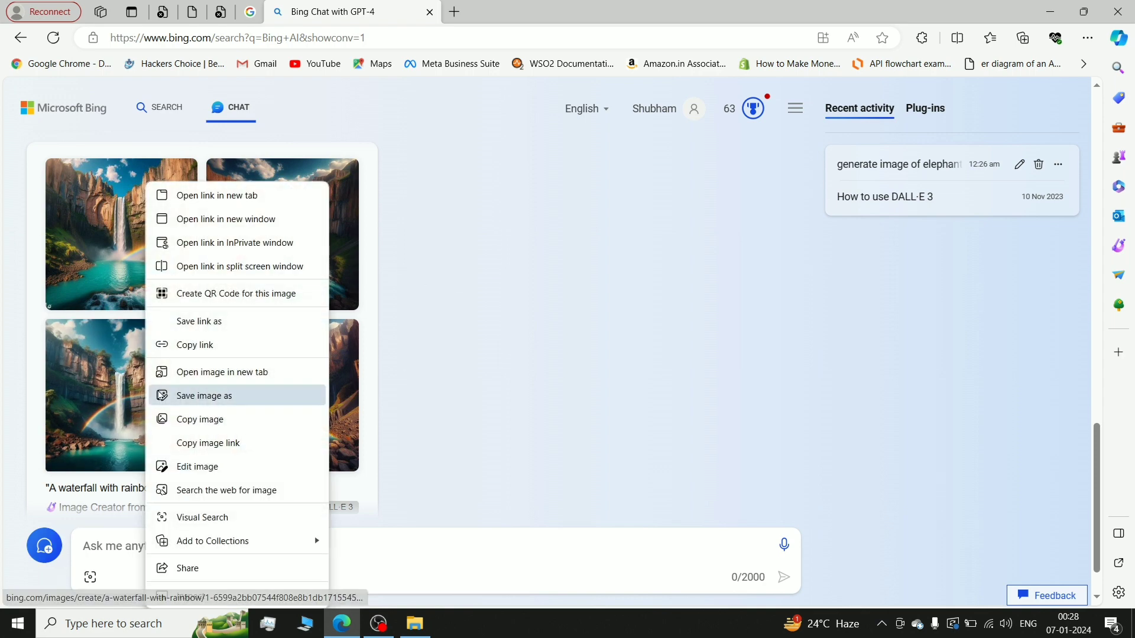
click(205, 379)
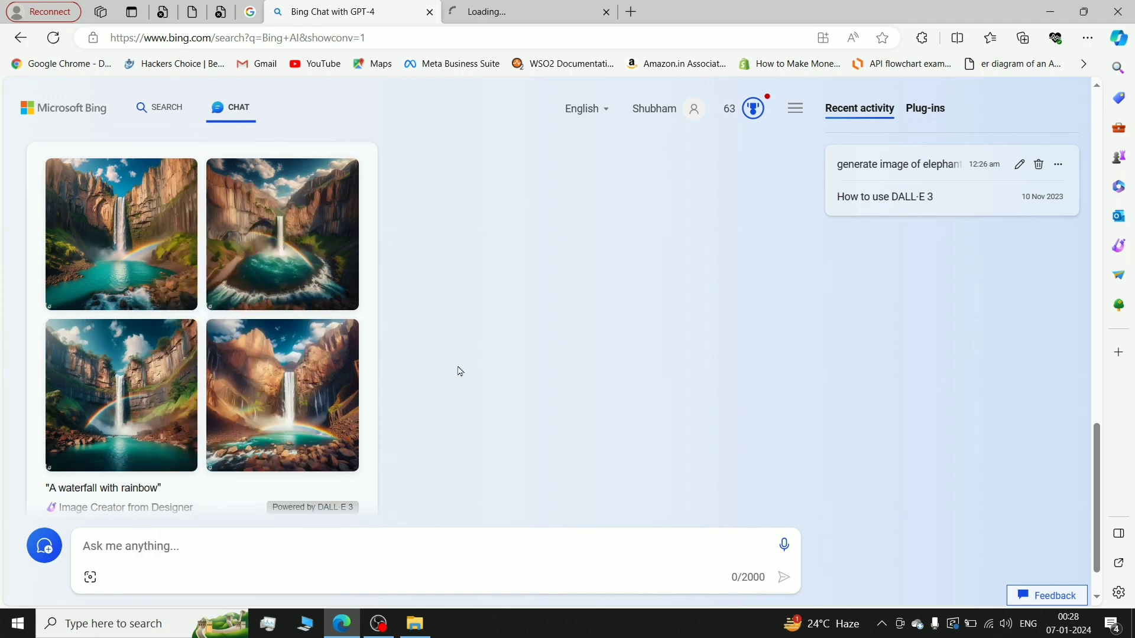
click(501, 13)
ctrl+scroll(596, 286, up, 5)
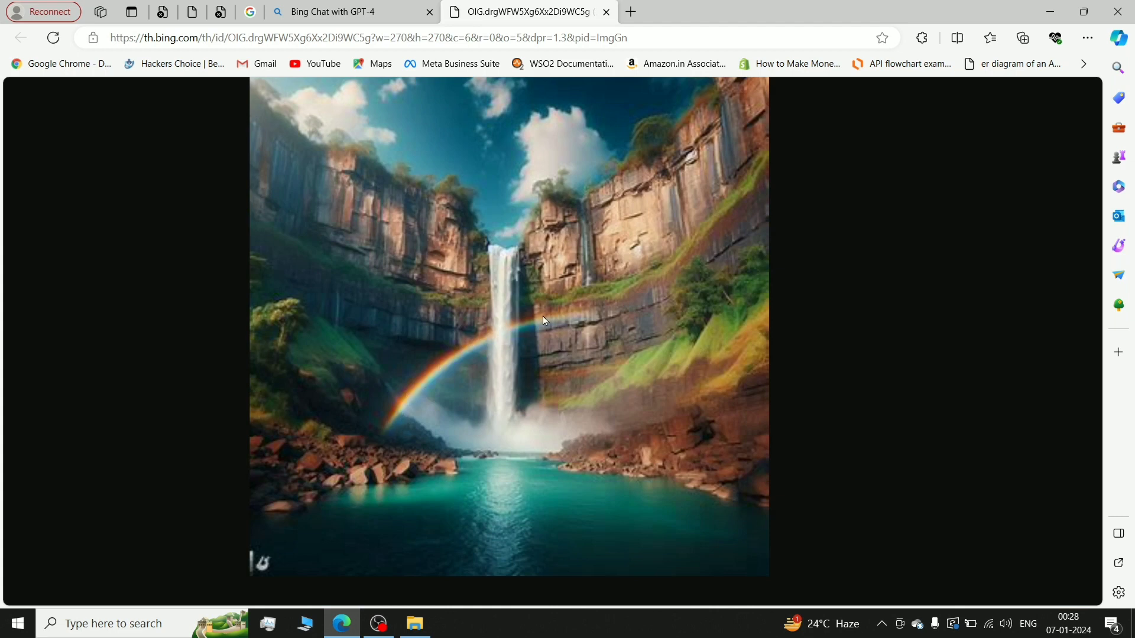
click(606, 12)
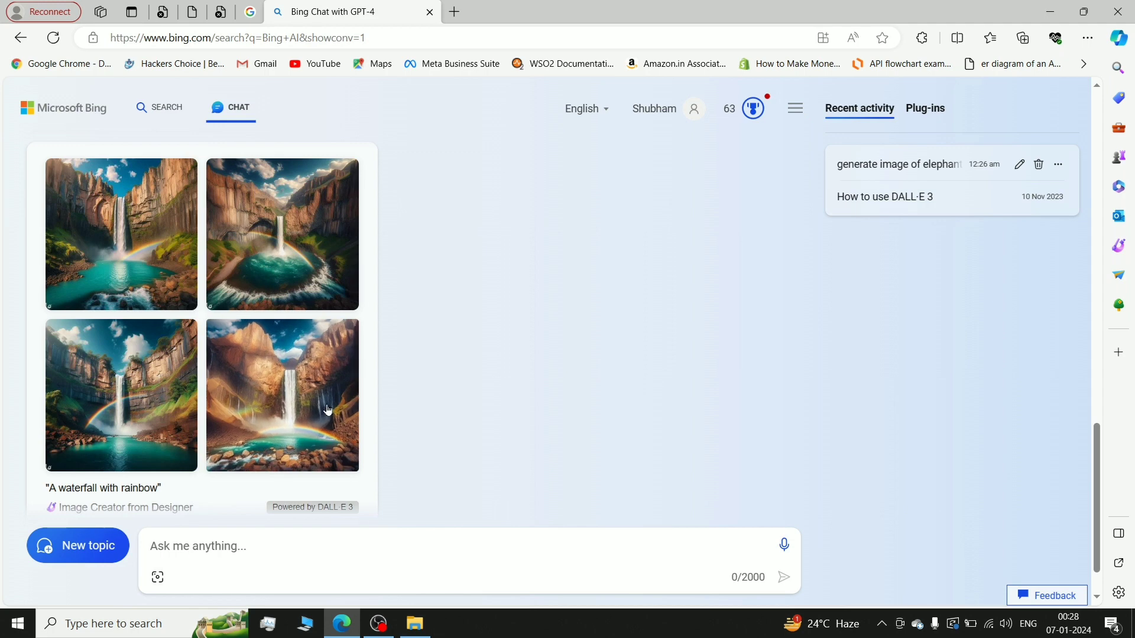
View the second waterfall image, with the round pool, enlarged in its own browser tab and close that tab.
right_click(283, 244)
click(346, 371)
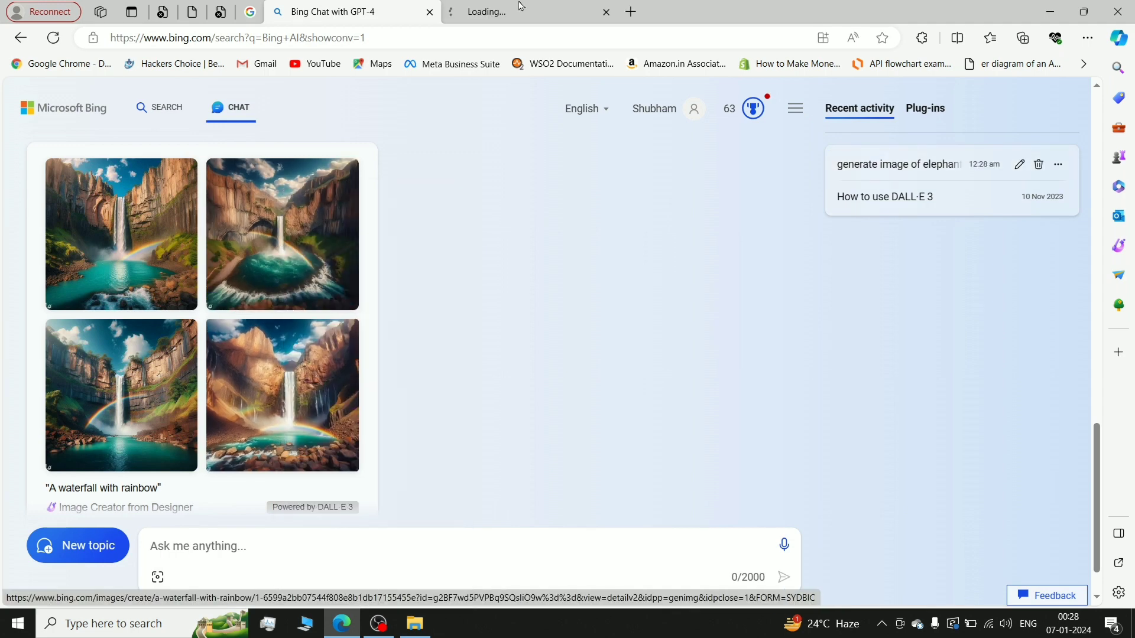
click(522, 7)
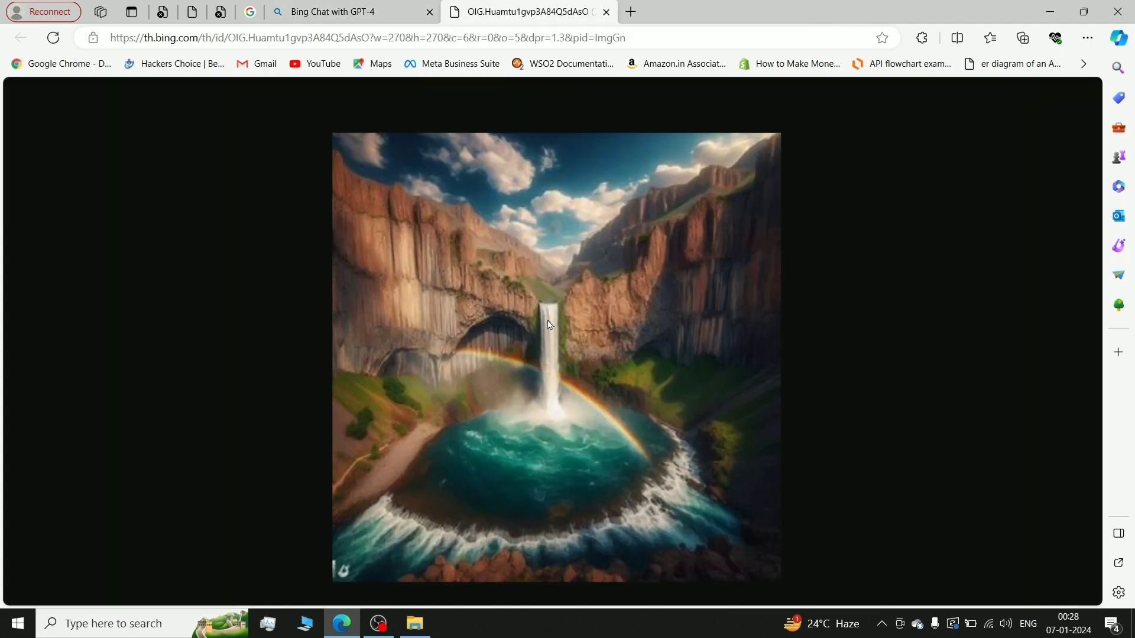
click(606, 12)
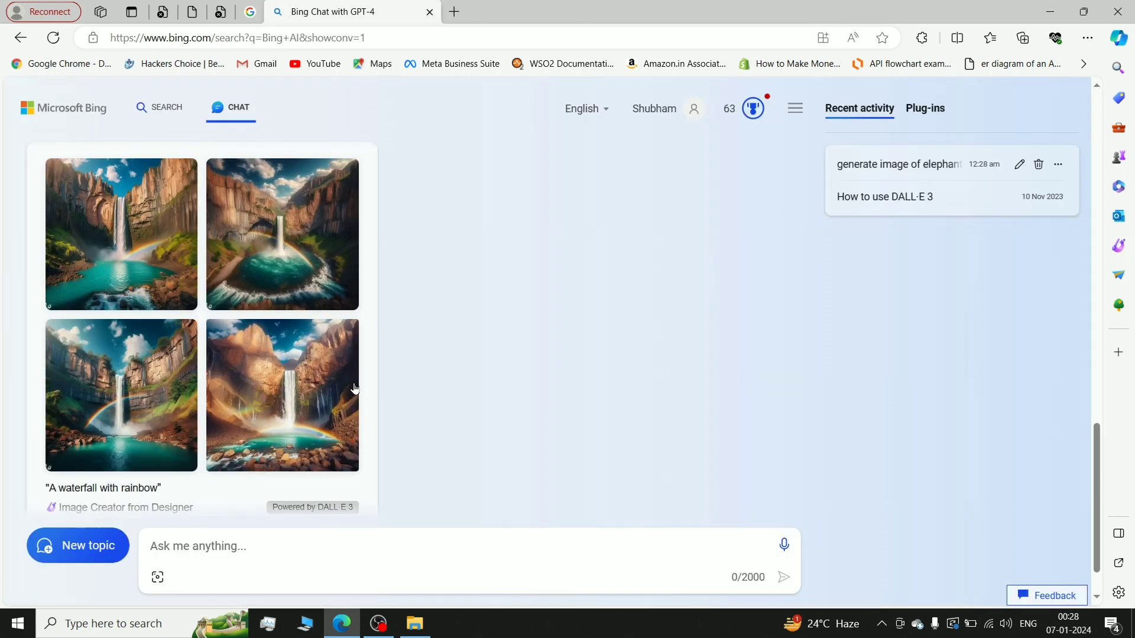
Reuse the earlier waterfall prompt with a bird added and send "generate image of waterfall with rainbow and flying bird".
scroll(435, 436, up, 3)
scroll(435, 436, up, 2)
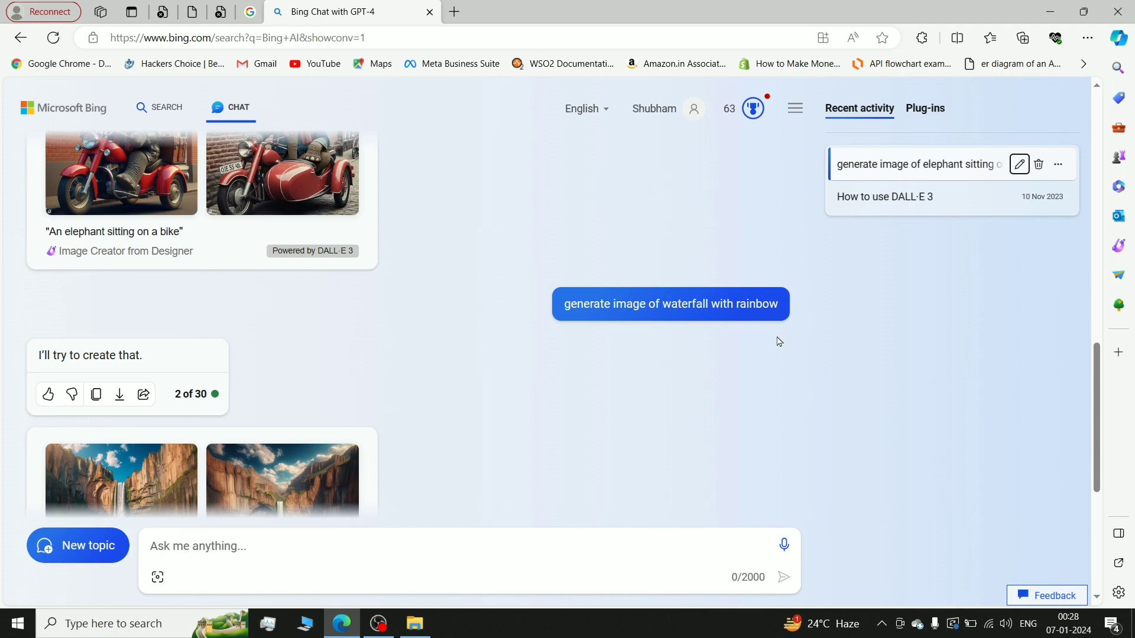
mouse_move(767, 304)
click(759, 282)
scroll(631, 332, down, 5)
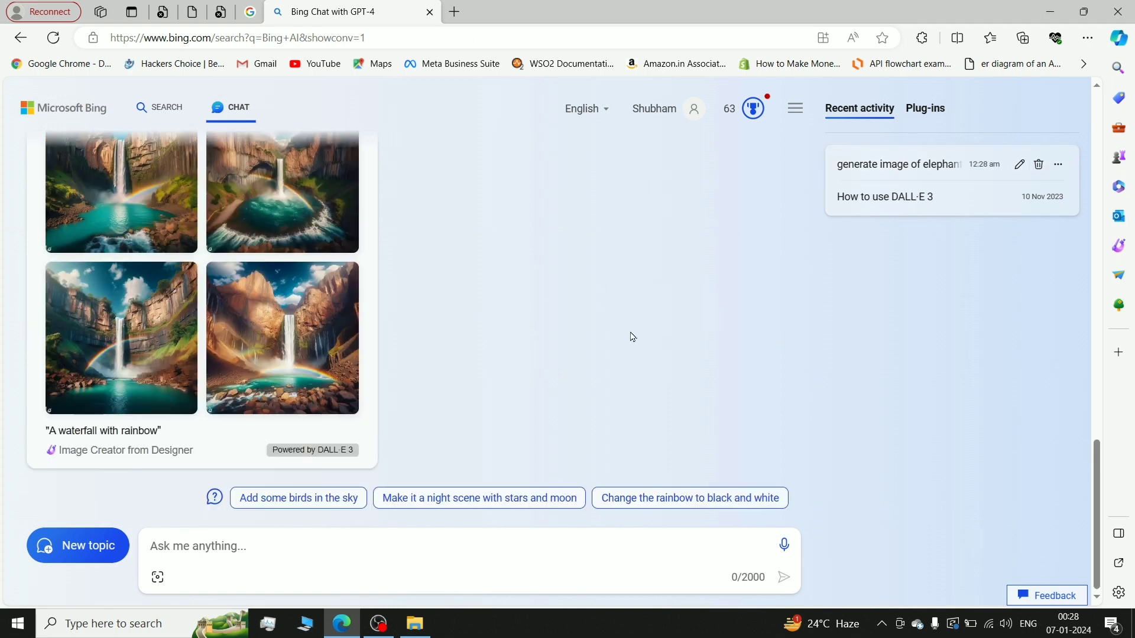
click(370, 556)
key(ctrl+v)
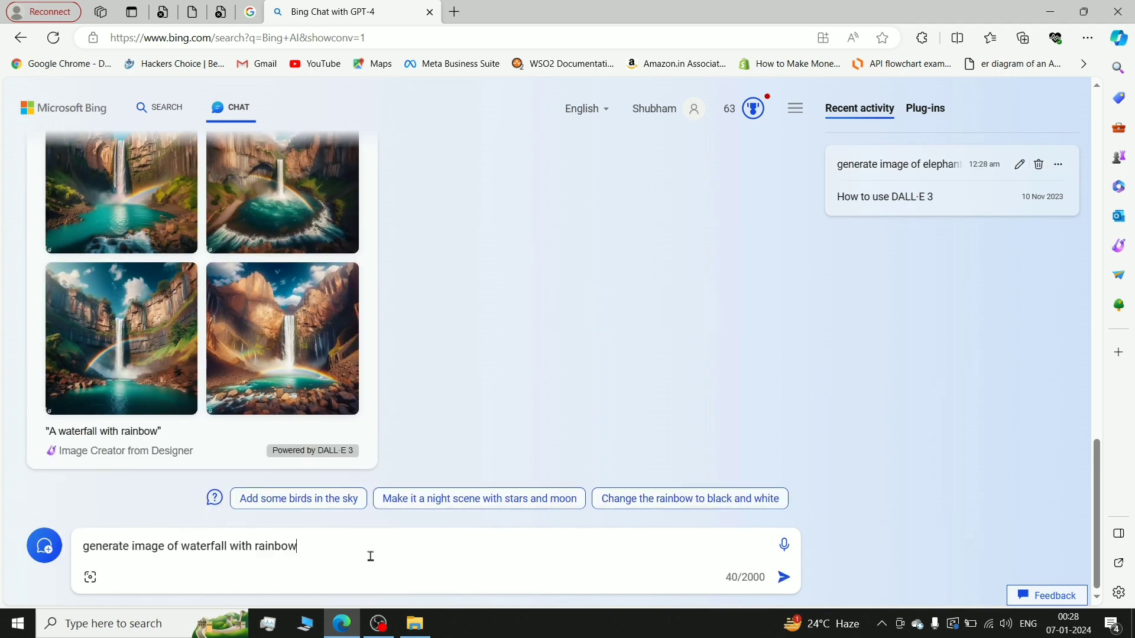
text(and flying bird)
key(Return)
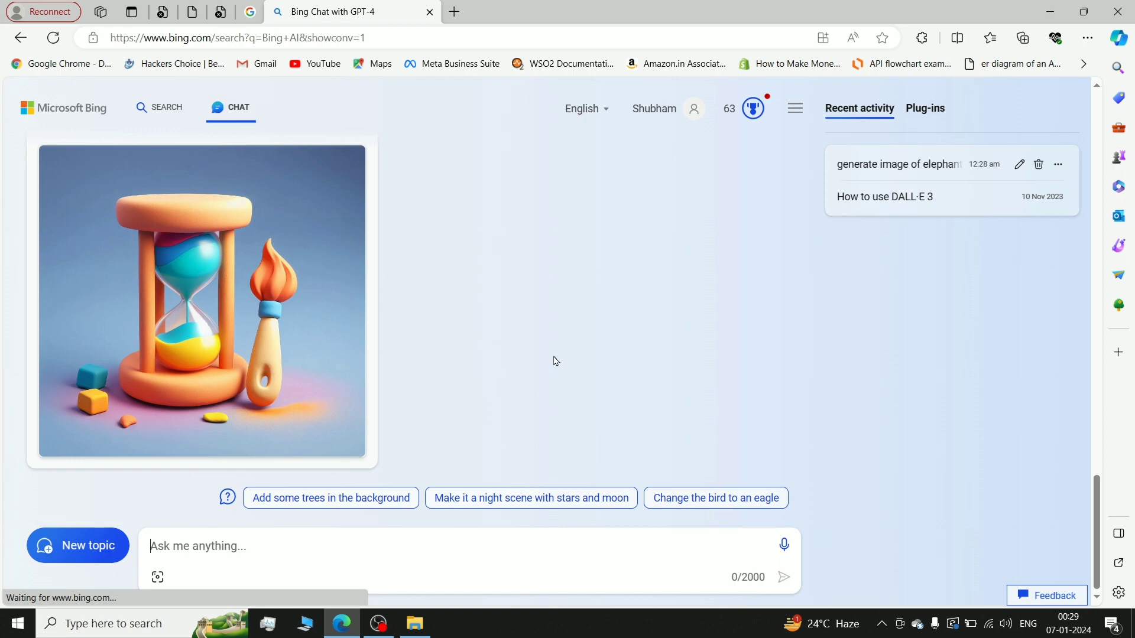
View the second flying-bird waterfall image, with the pink sky, enlarged in its own browser tab and close that tab.
scroll(480, 315, up, 1)
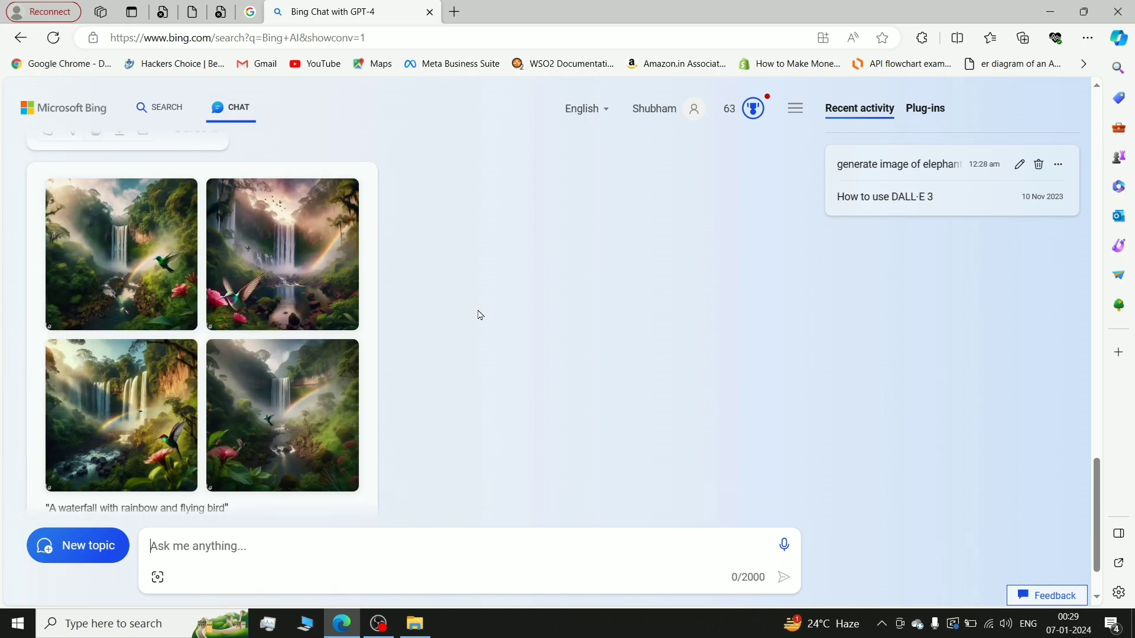
scroll(176, 235, down, 1)
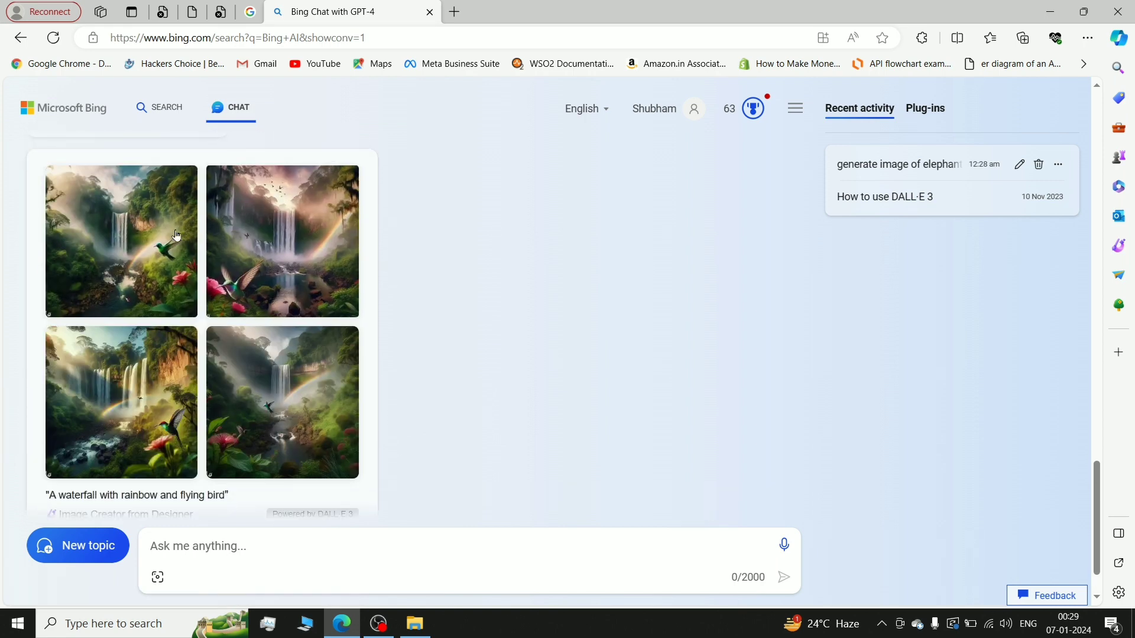
right_click(267, 236)
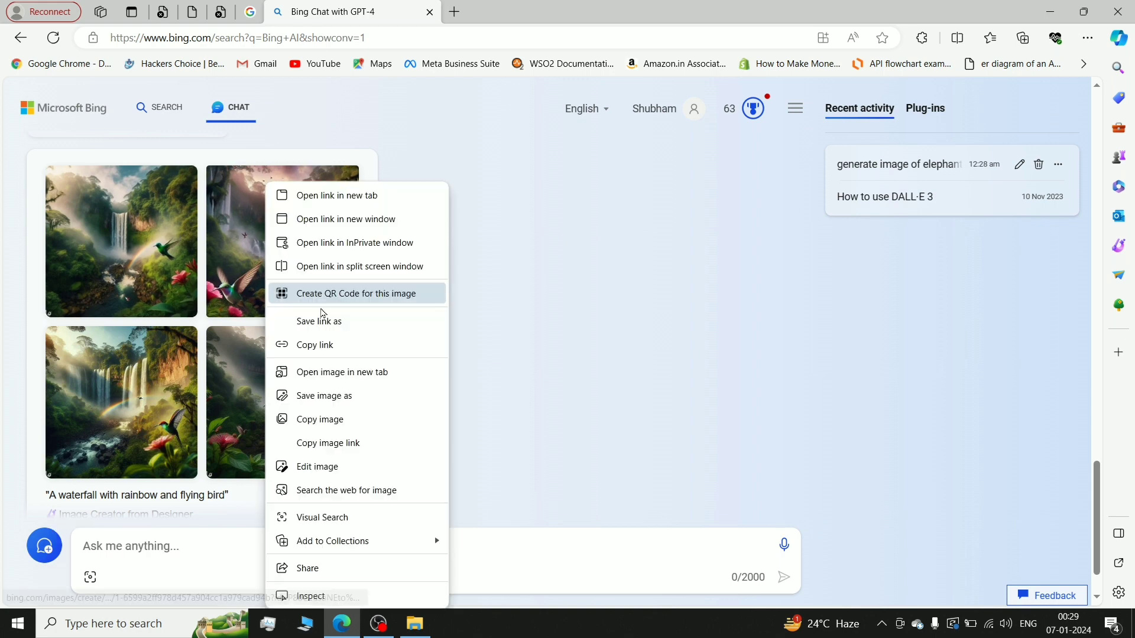
click(337, 372)
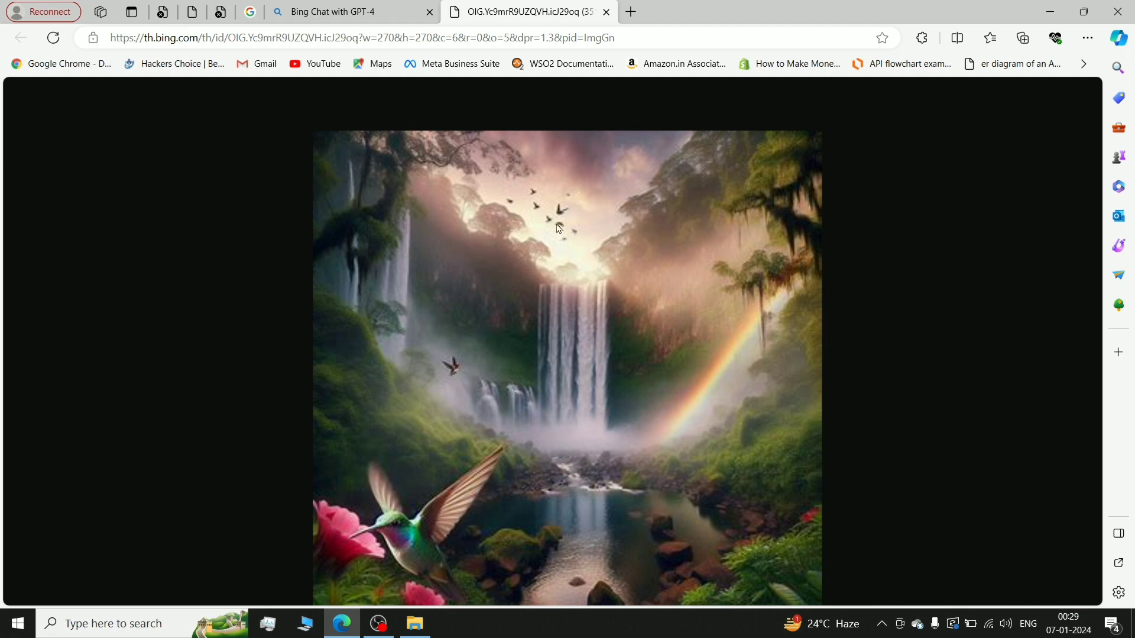
scroll(558, 308, down, 1)
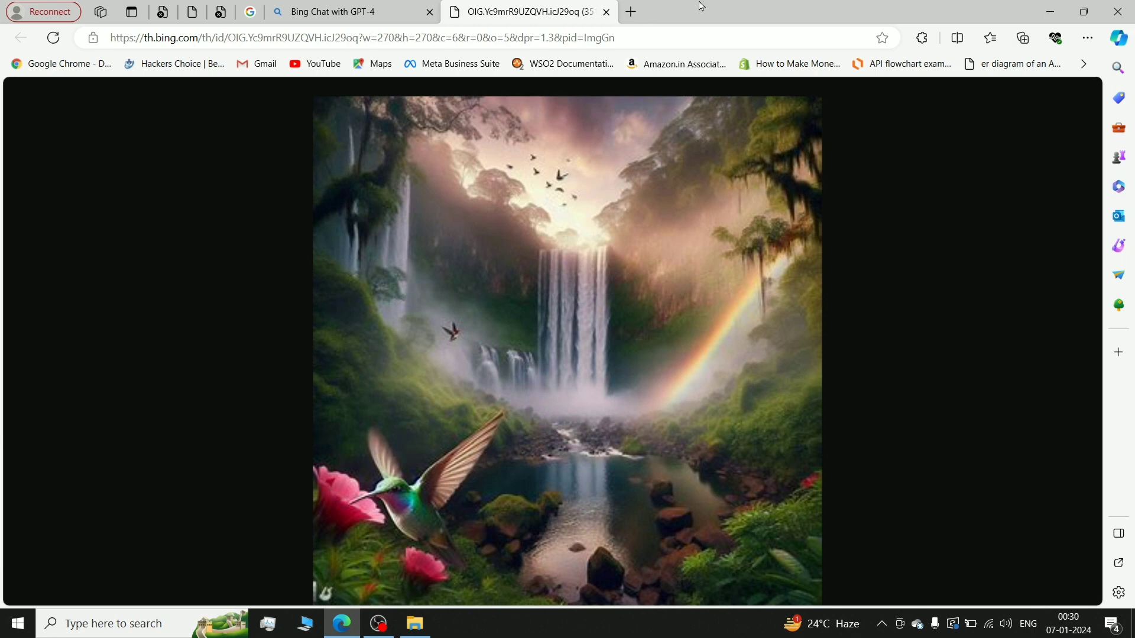
click(607, 12)
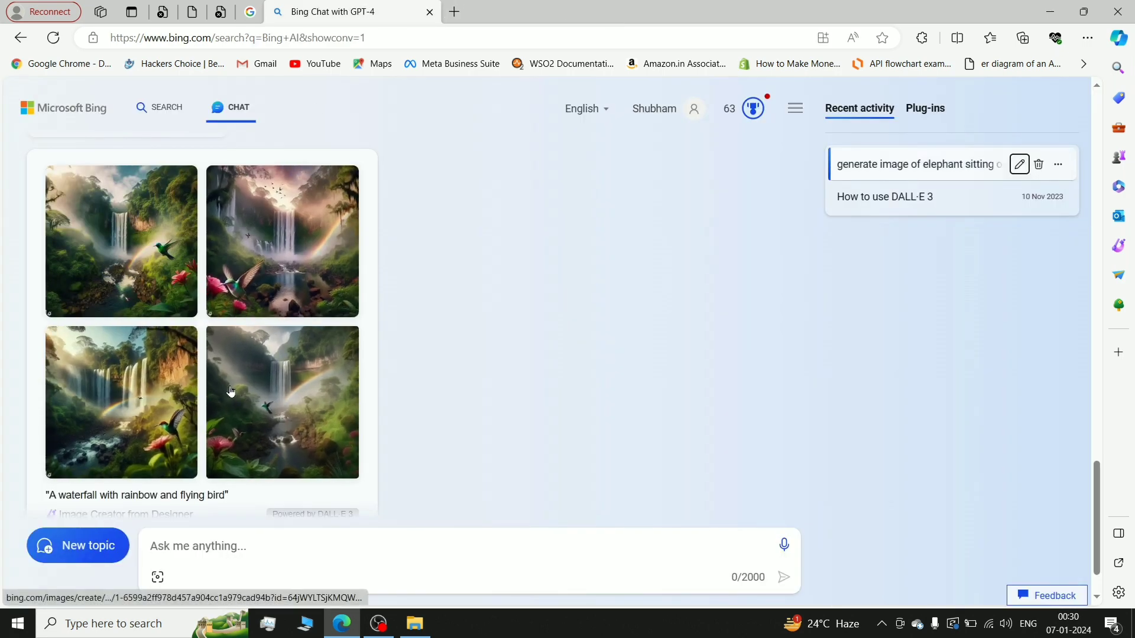
View the third flying-bird waterfall image enlarged in its own browser tab and close that tab.
right_click(129, 408)
click(235, 373)
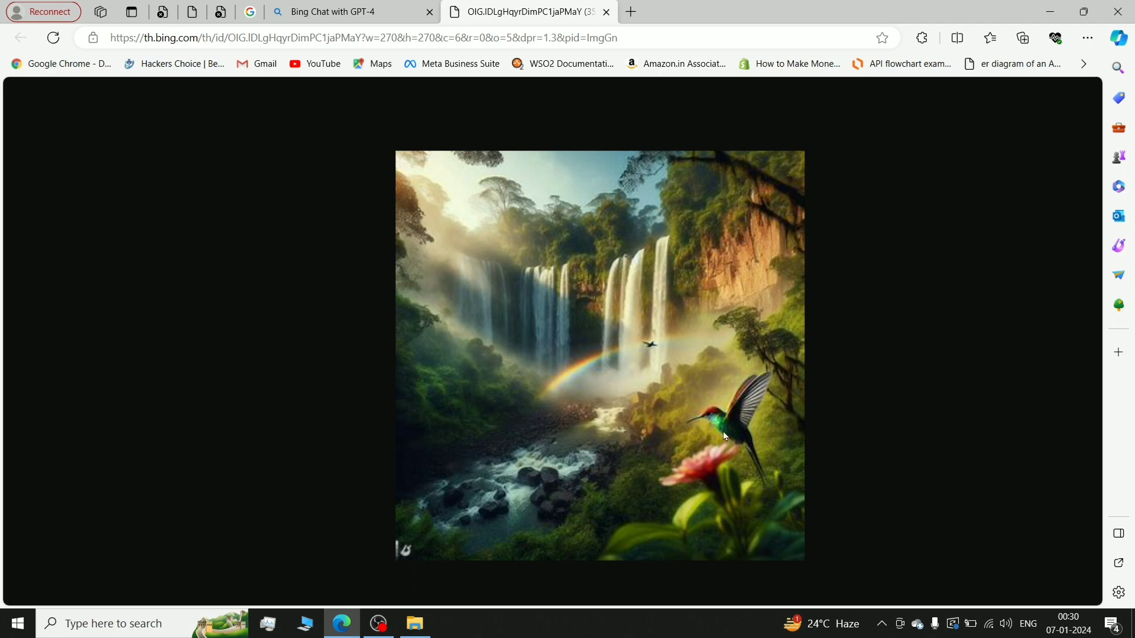
click(606, 12)
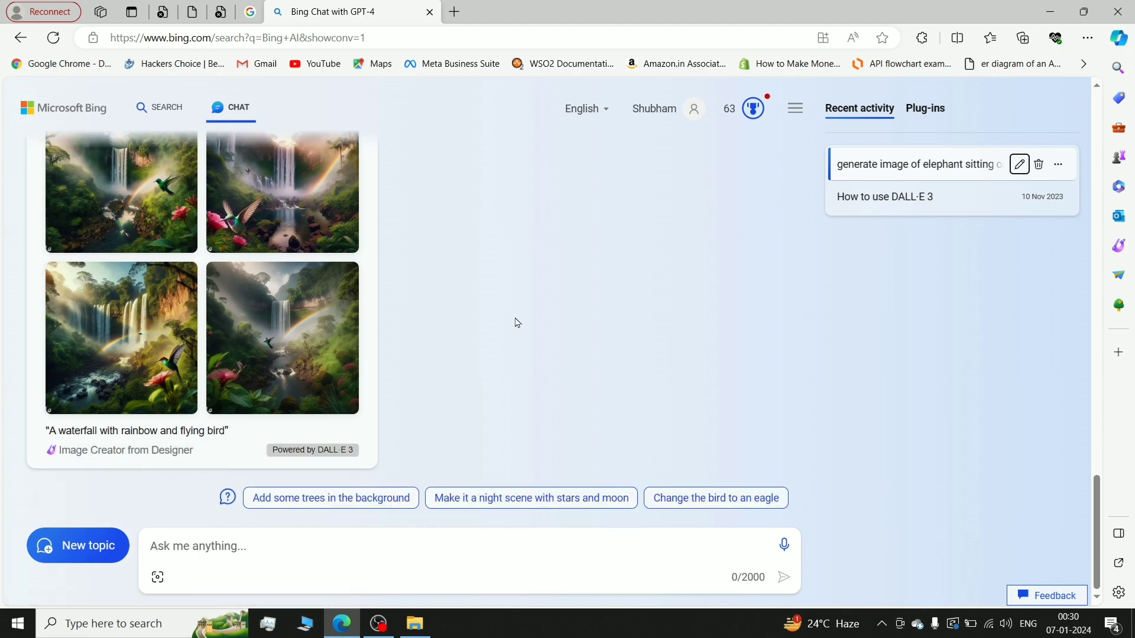
Review the elephant, rainbow waterfall and flying-bird prompts and their generated images in the chat history.
scroll(532, 266, up, 3)
scroll(534, 267, up, 10)
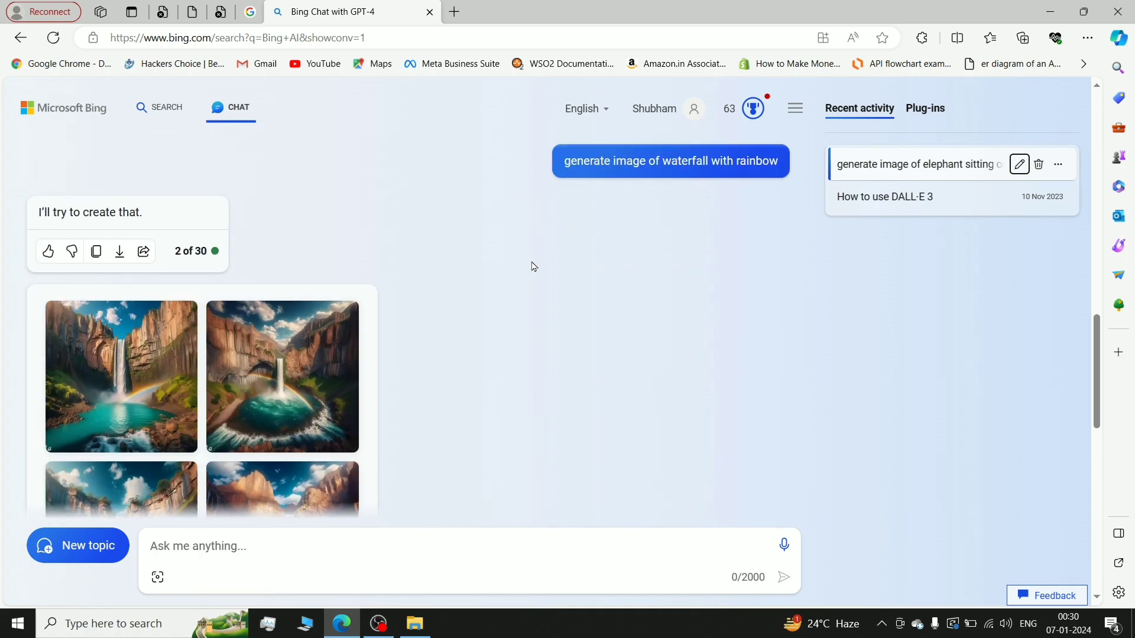
scroll(533, 266, up, 6)
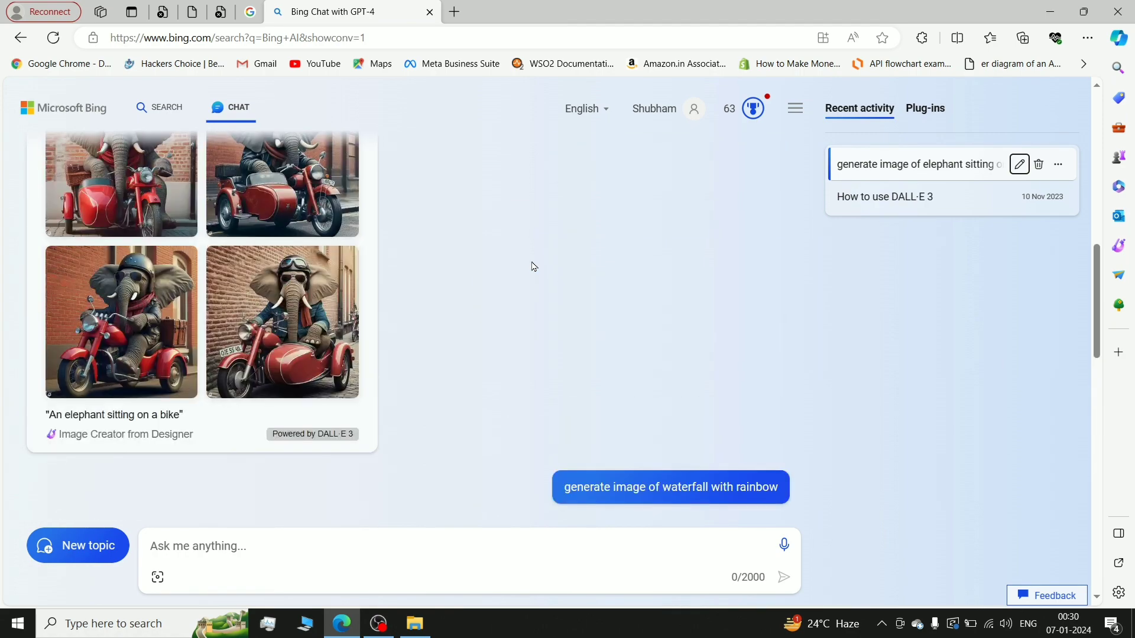
scroll(533, 267, up, 2)
scroll(533, 266, down, 10)
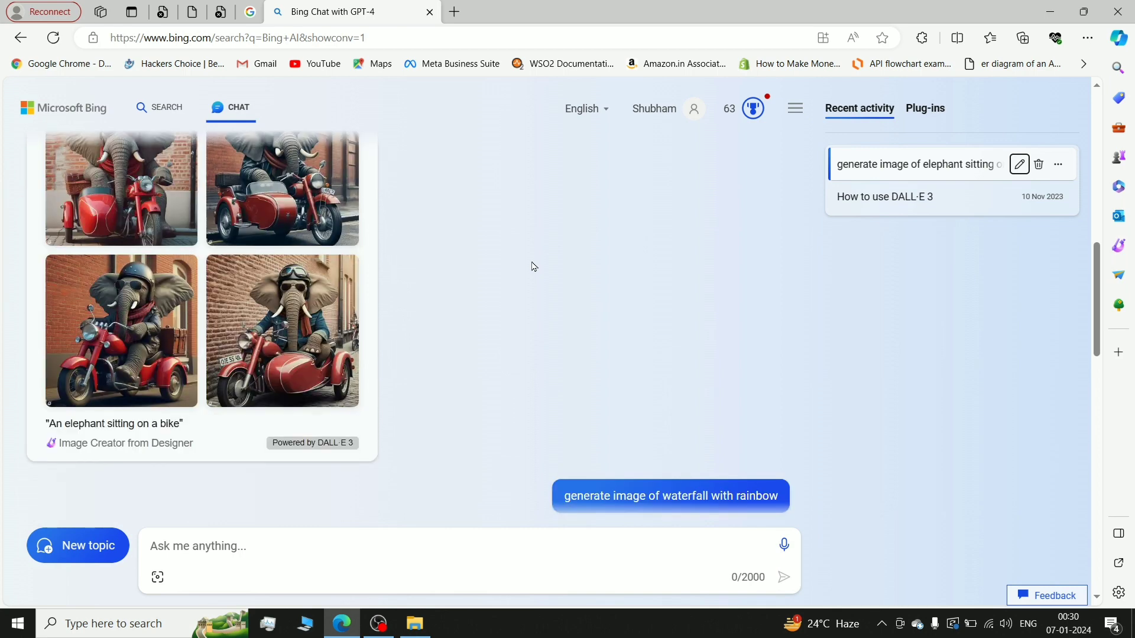
scroll(533, 267, down, 7)
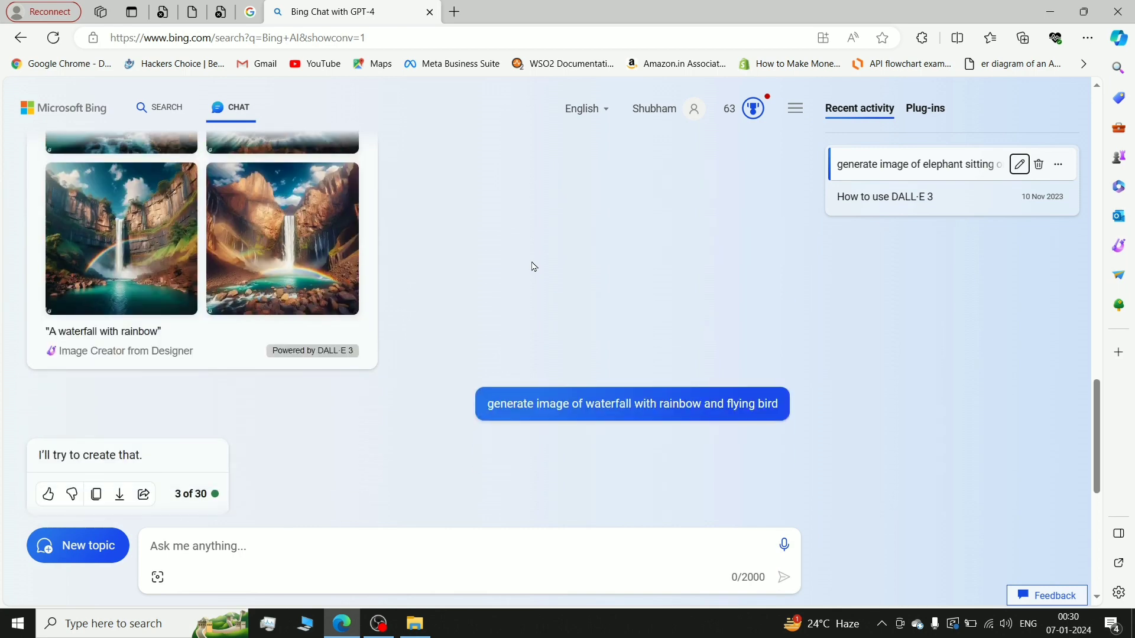
scroll(534, 266, down, 3)
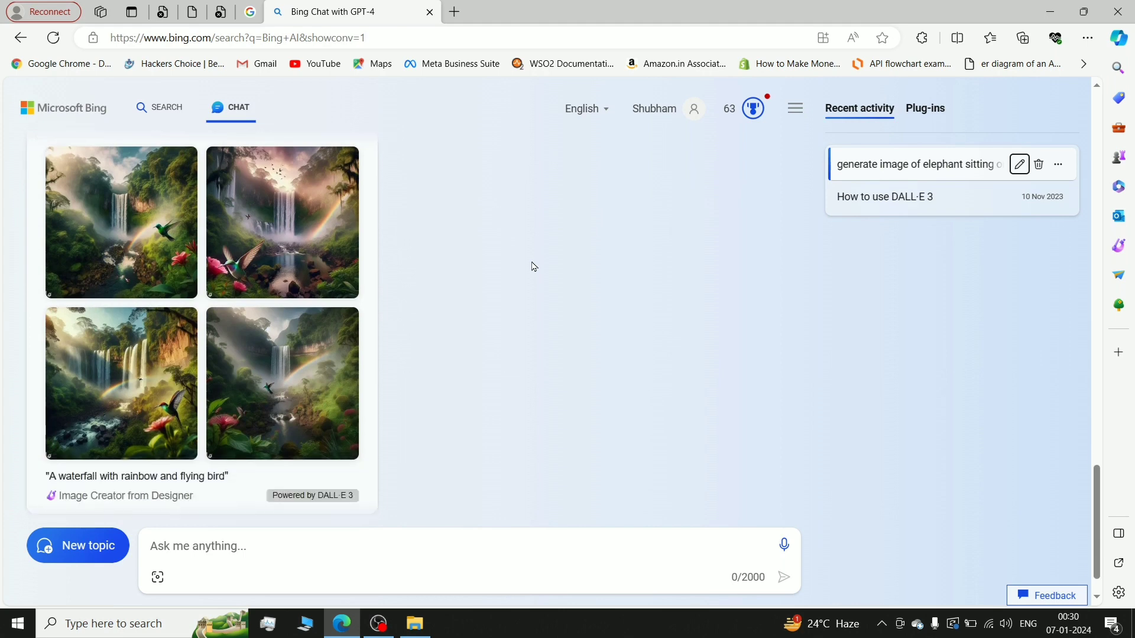